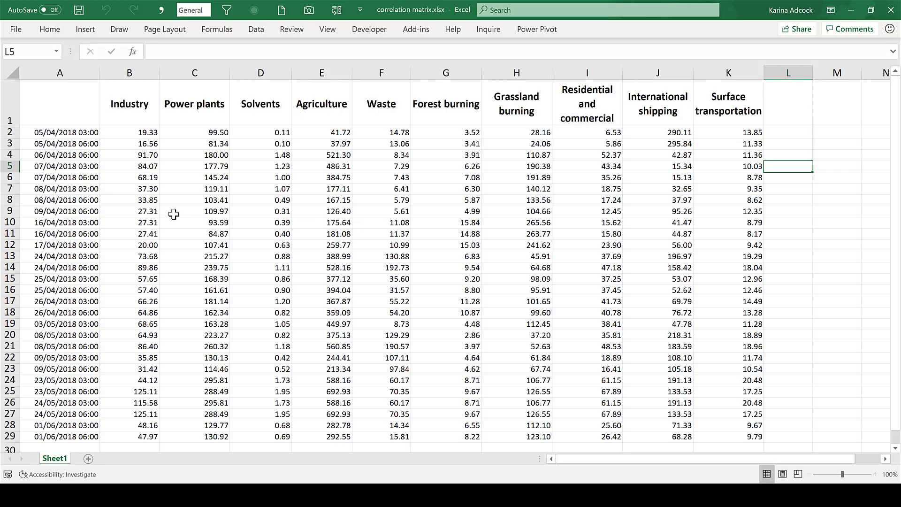
Save the workbook to the Desktop as correlation matrix.csv in CSV (Comma delimited) format.
{"action": "left_click", "coordinate": [17, 29]}
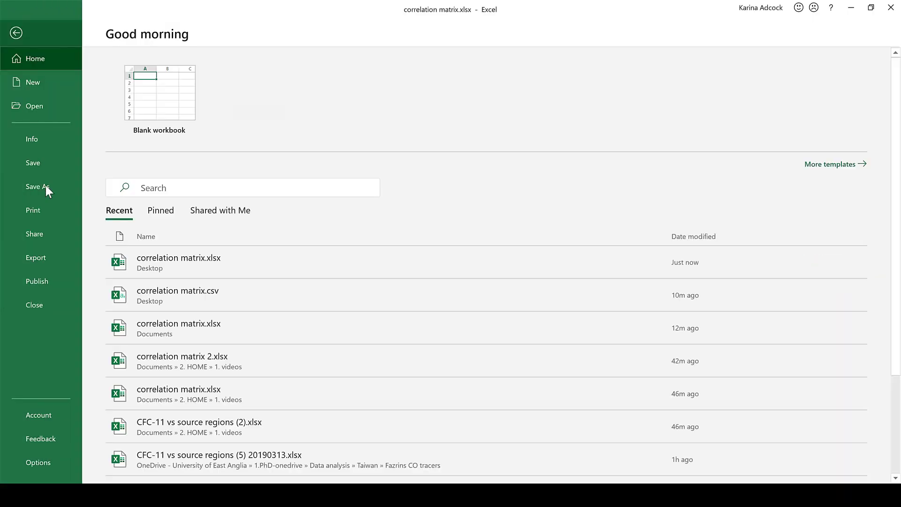
{"action": "left_click", "coordinate": [35, 189]}
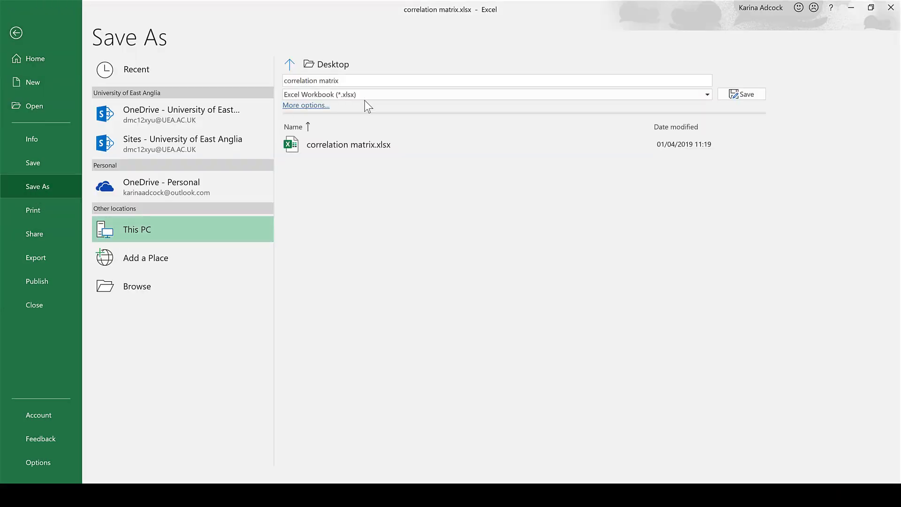
{"action": "left_click", "coordinate": [389, 94]}
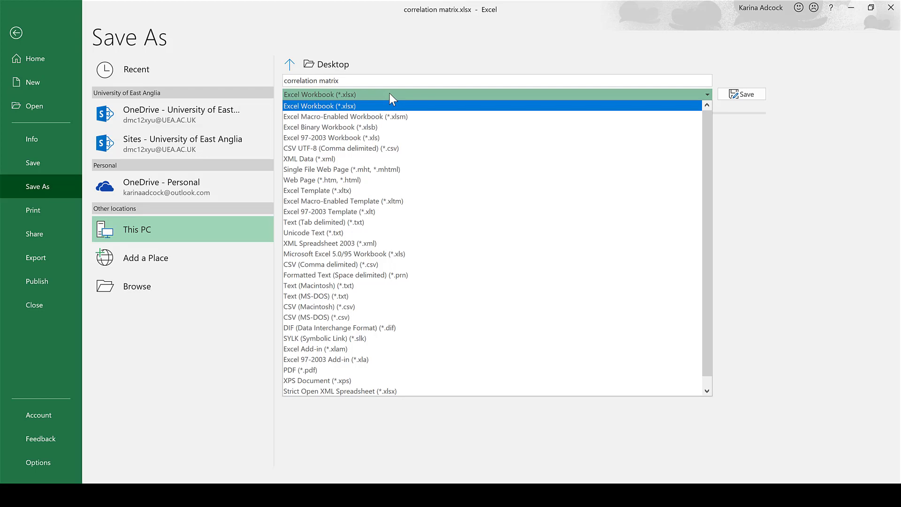
{"action": "left_click", "coordinate": [322, 264]}
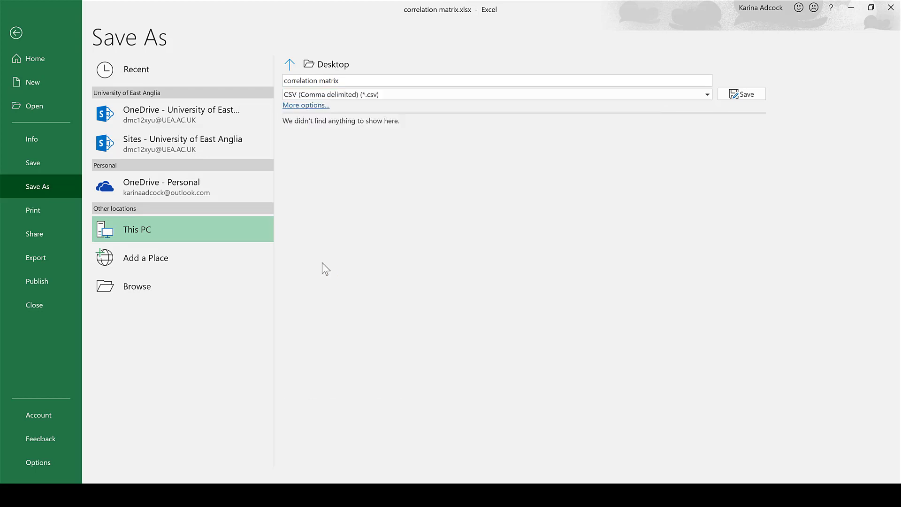
{"action": "left_click", "coordinate": [753, 91]}
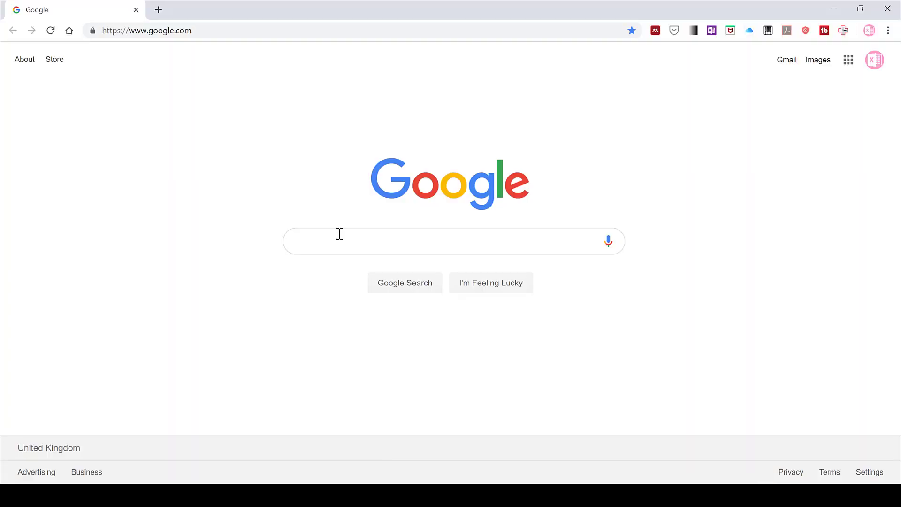
Search Google for 'plotme plotall'.
{"action": "left_click", "coordinate": [324, 240]}
{"action": "type", "text": "plo"}
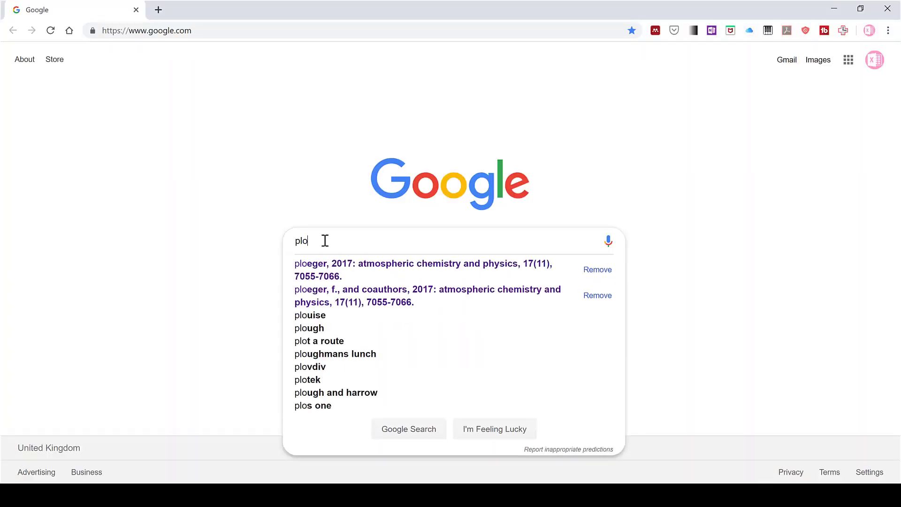
{"action": "type", "text": "tme plotall"}
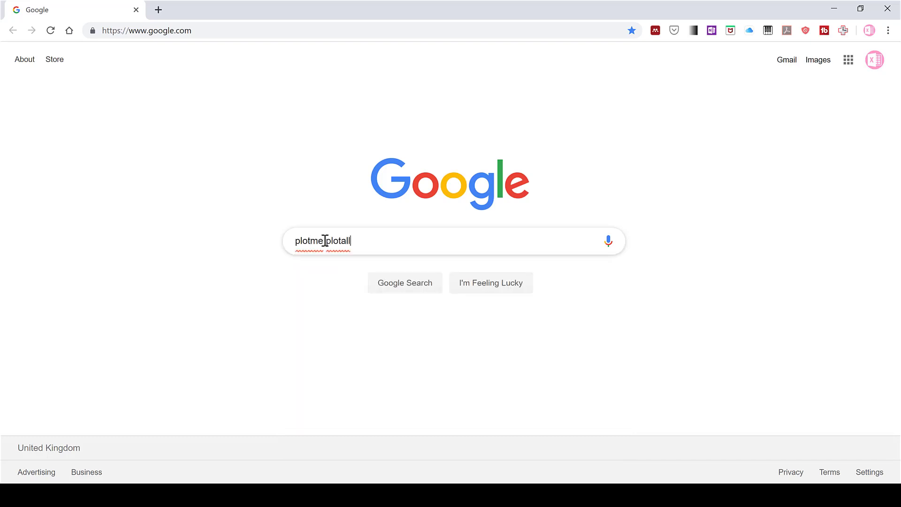
{"action": "key", "text": "Return"}
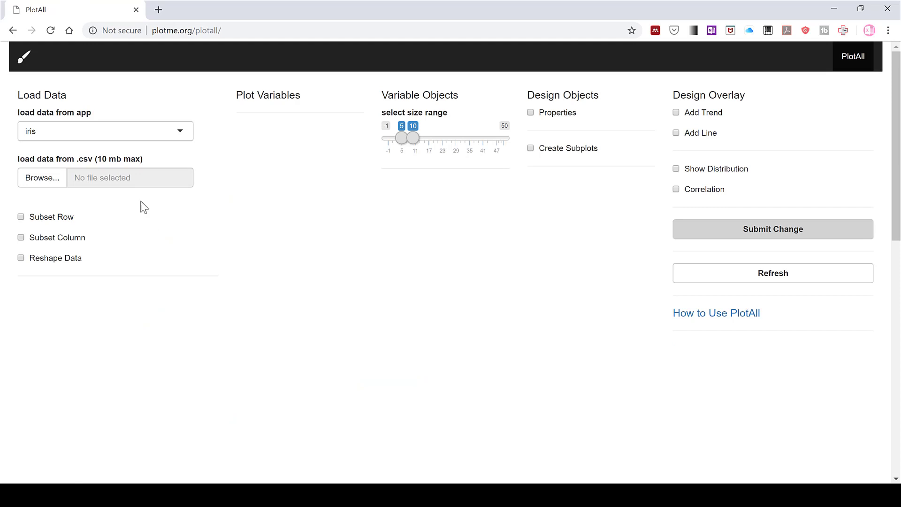
Keep the iris sample selection and upload correlation matrix.csv from the Desktop.
{"action": "left_click", "coordinate": [183, 131]}
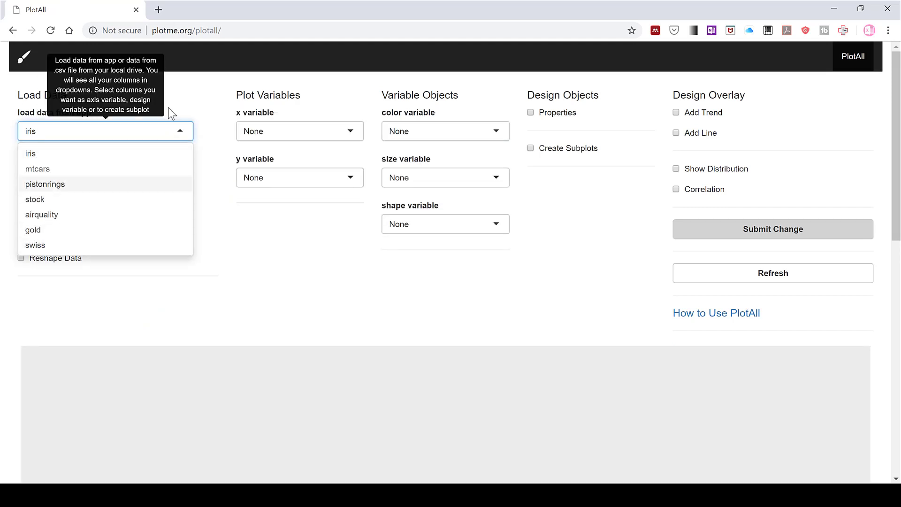
{"action": "left_click", "coordinate": [195, 98]}
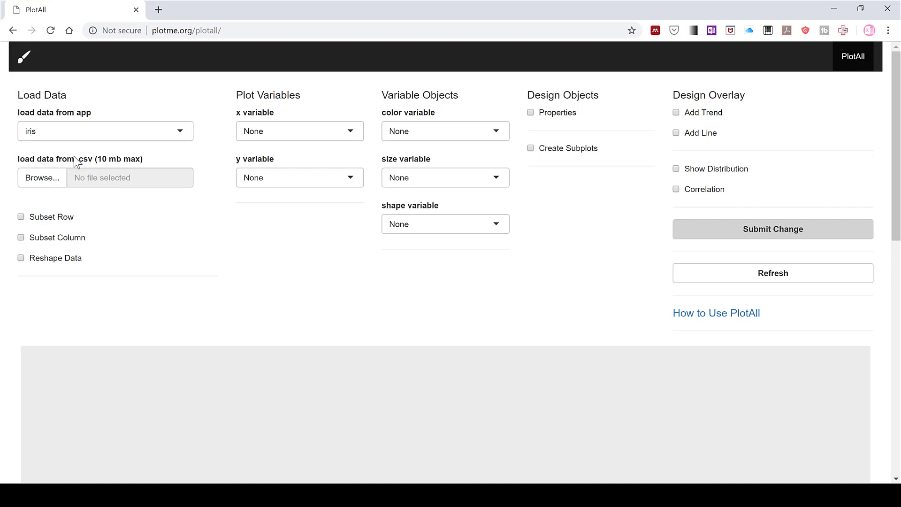
{"action": "left_click", "coordinate": [38, 183]}
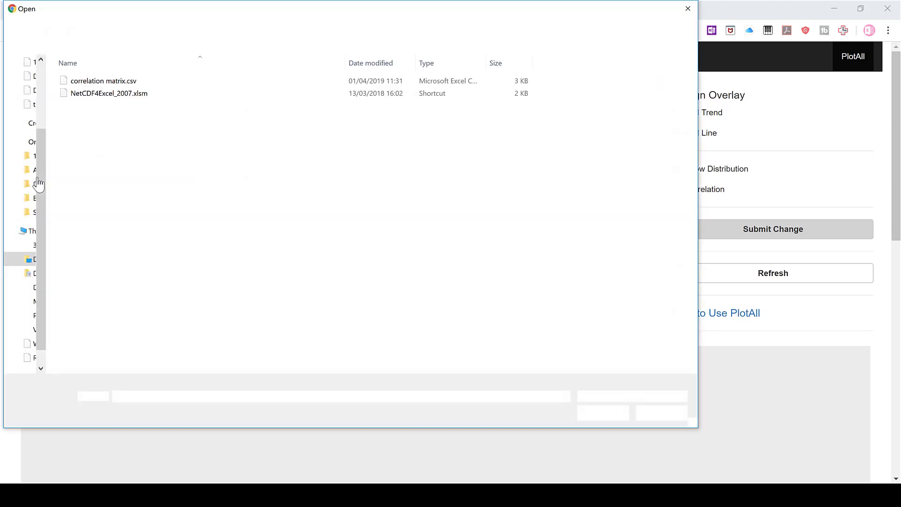
{"action": "left_click", "coordinate": [103, 84]}
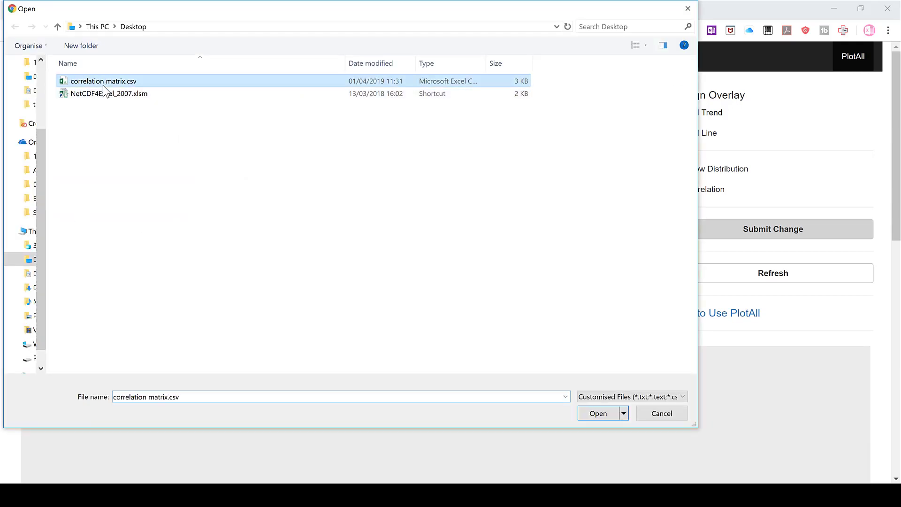
{"action": "left_click", "coordinate": [598, 413]}
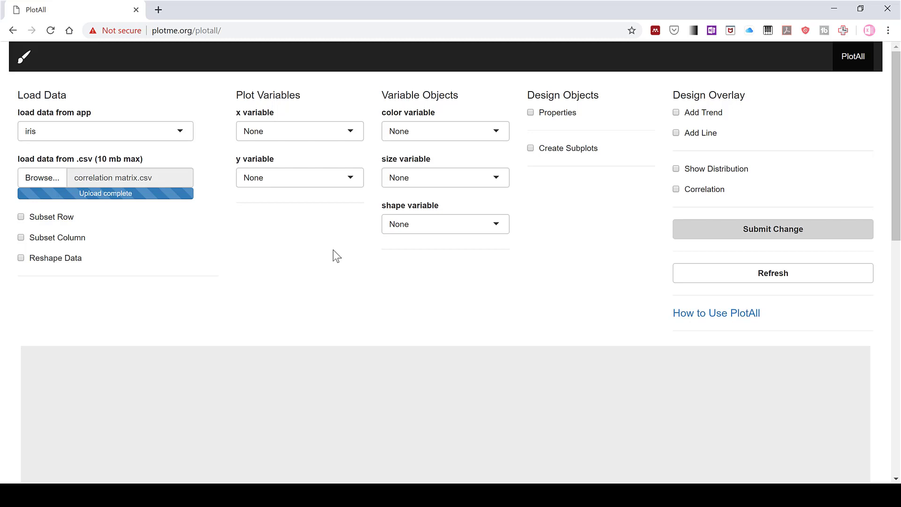
Plot Industry on x against Power.plants on y with the Correlation overlay, and submit.
{"action": "left_click", "coordinate": [283, 136]}
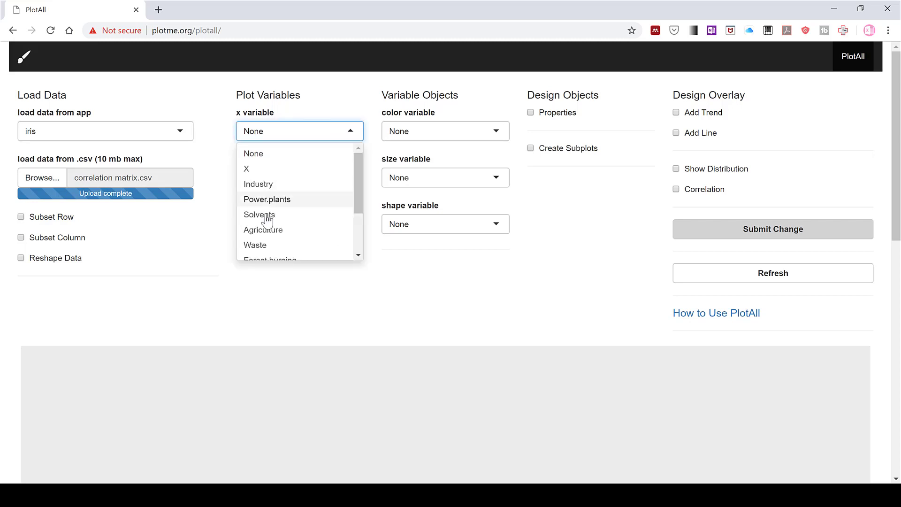
{"action": "left_click", "coordinate": [261, 186]}
{"action": "left_click", "coordinate": [275, 203]}
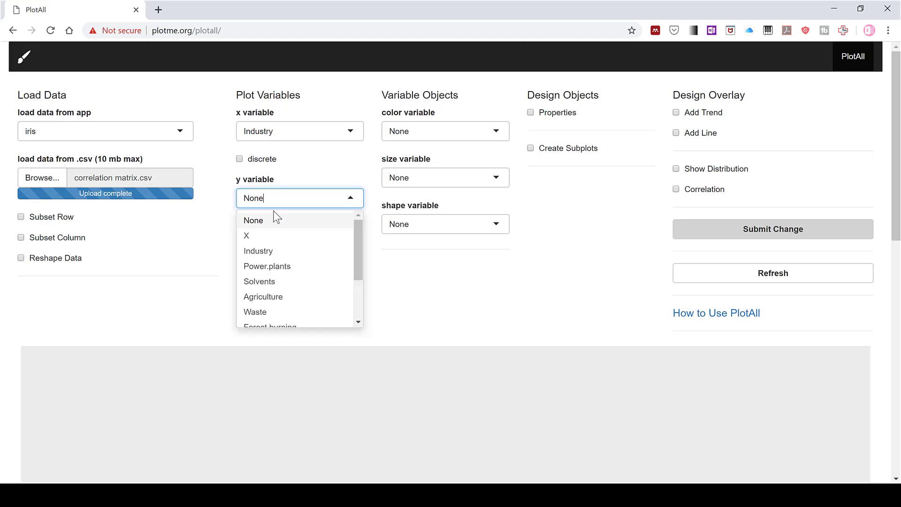
{"action": "left_click", "coordinate": [295, 266]}
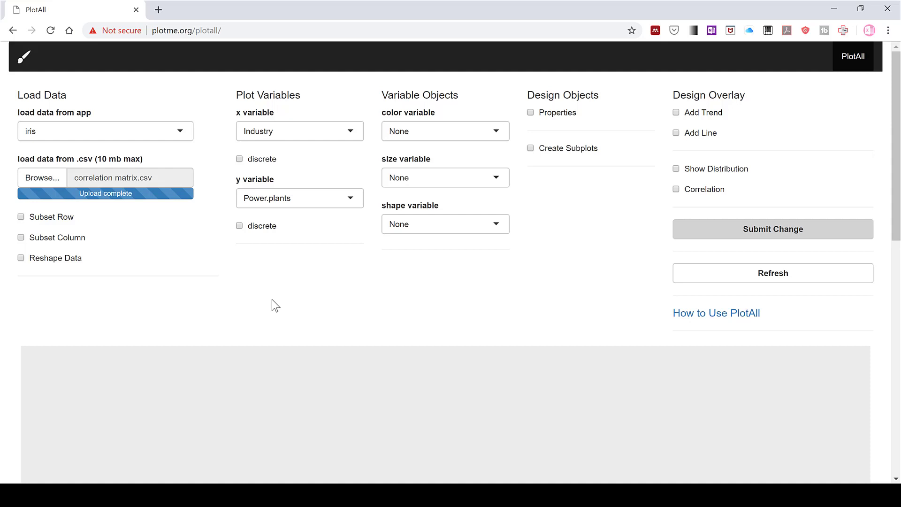
{"action": "left_click", "coordinate": [676, 188]}
{"action": "left_click", "coordinate": [762, 231]}
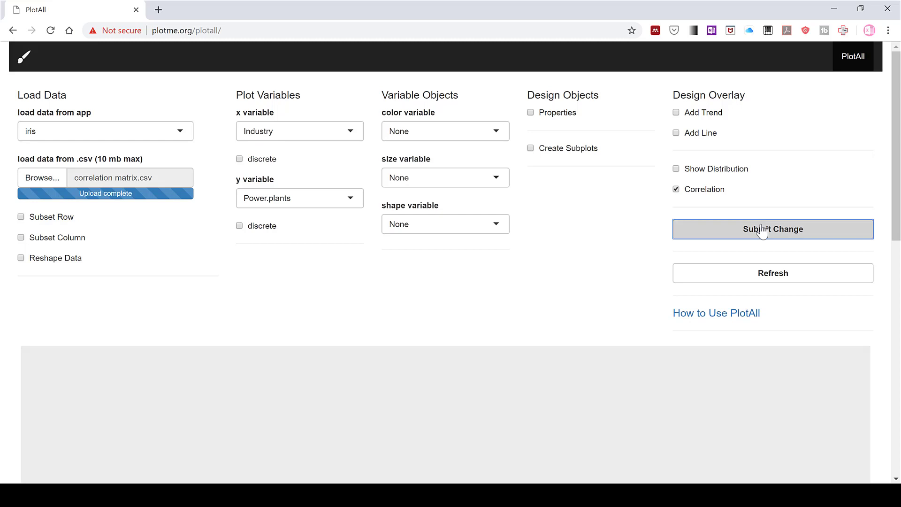
Enable the Axis design settings and lower the axis text size from 20 to 5.
{"action": "scroll", "coordinate": [441, 303], "scroll_direction": "down", "scroll_amount": 1}
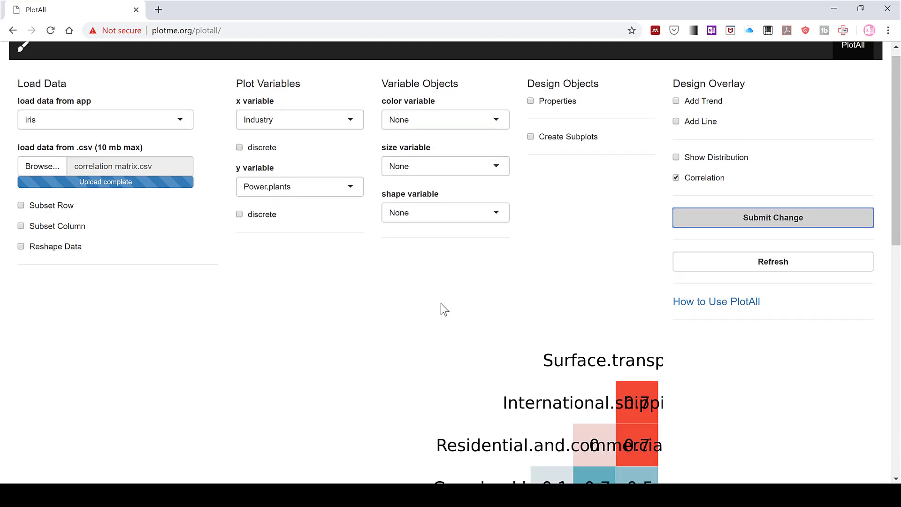
{"action": "scroll", "coordinate": [441, 303], "scroll_direction": "down", "scroll_amount": 7}
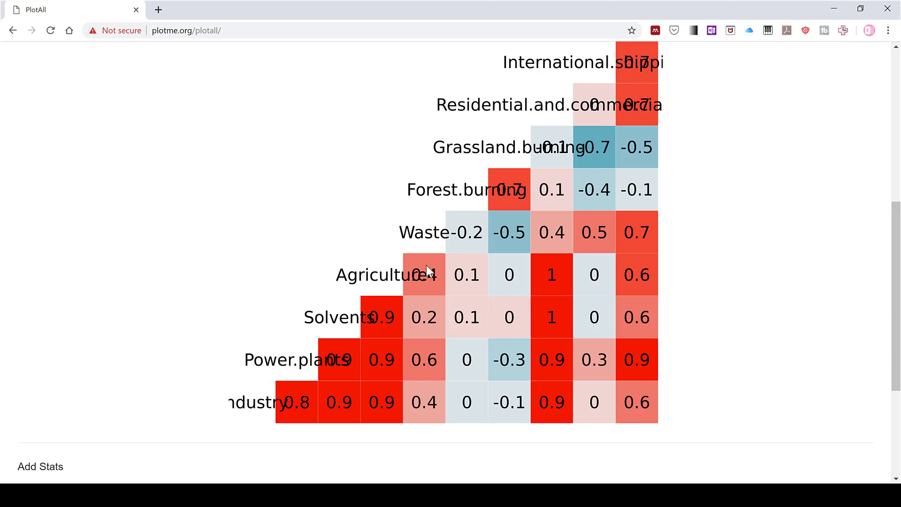
{"action": "scroll", "coordinate": [510, 191], "scroll_direction": "up", "scroll_amount": 1}
{"action": "scroll", "coordinate": [587, 207], "scroll_direction": "down", "scroll_amount": 1}
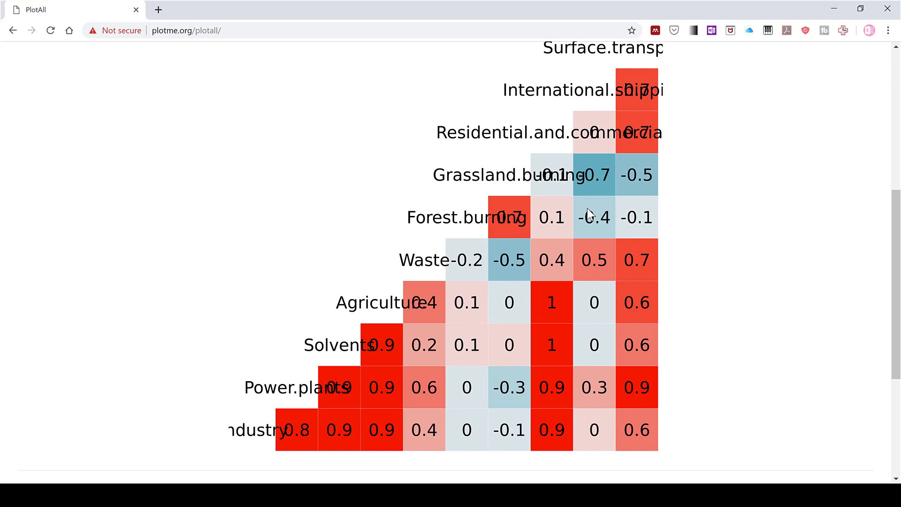
{"action": "scroll", "coordinate": [586, 209], "scroll_direction": "down", "scroll_amount": 3}
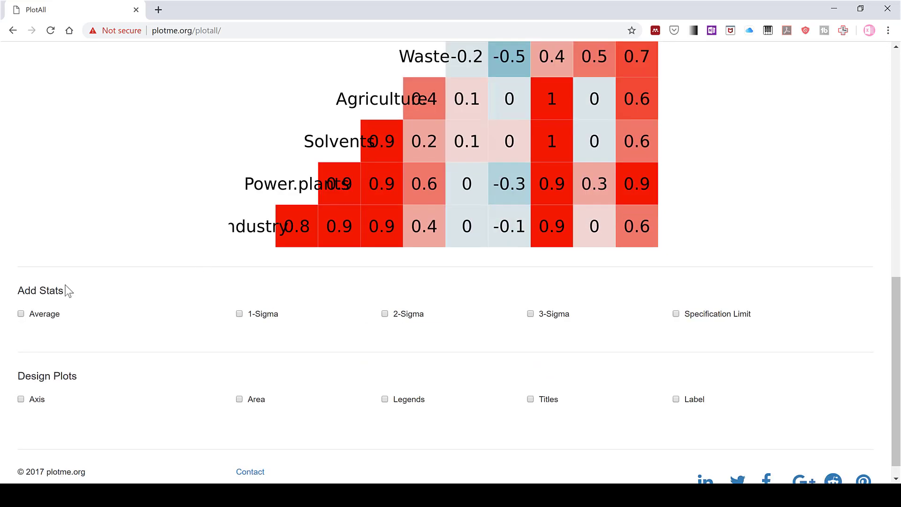
{"action": "left_click", "coordinate": [20, 382]}
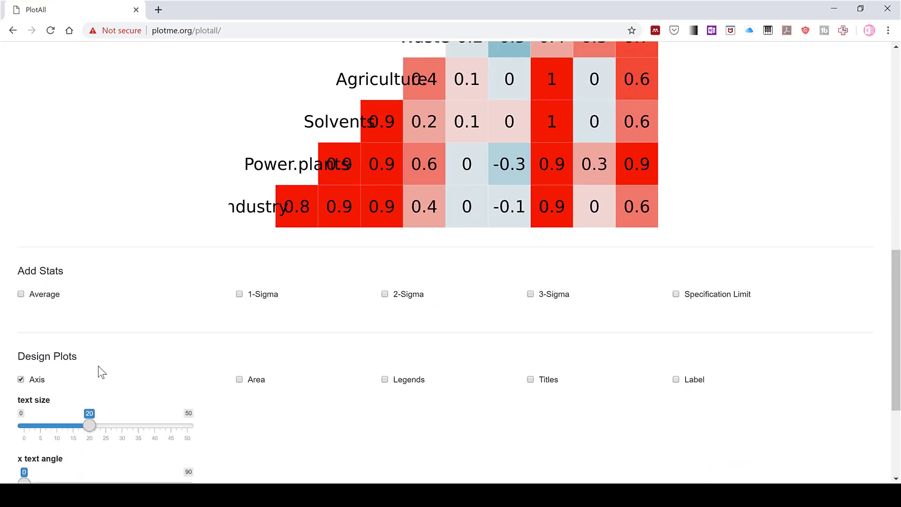
{"action": "scroll", "coordinate": [98, 369], "scroll_direction": "down", "scroll_amount": 3}
{"action": "left_click_drag", "start_coordinate": [89, 257], "coordinate": [40, 265]}
{"action": "scroll", "coordinate": [488, 291], "scroll_direction": "up", "scroll_amount": 10}
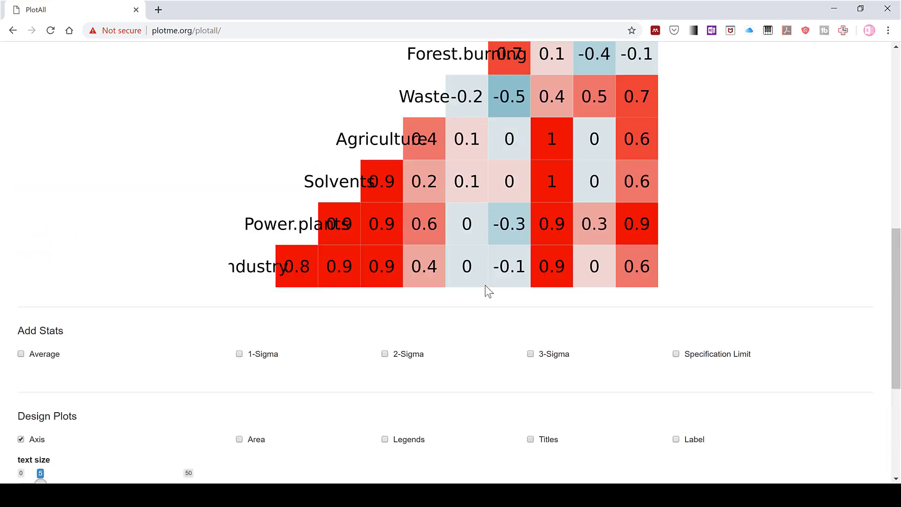
Redraw the heatmap at text size 5, then raise the text size back to 20 and reapply.
{"action": "left_click", "coordinate": [797, 152]}
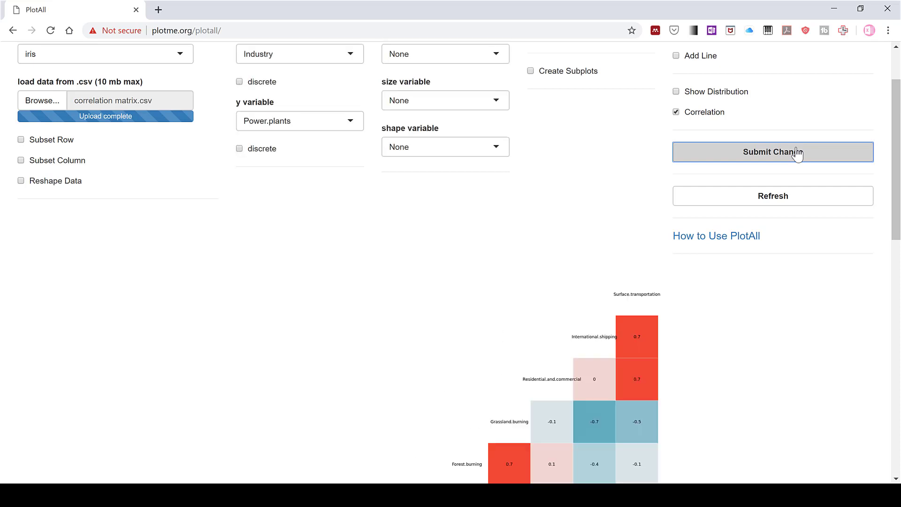
{"action": "scroll", "coordinate": [761, 307], "scroll_direction": "down", "scroll_amount": 1}
{"action": "scroll", "coordinate": [762, 301], "scroll_direction": "down", "scroll_amount": 5}
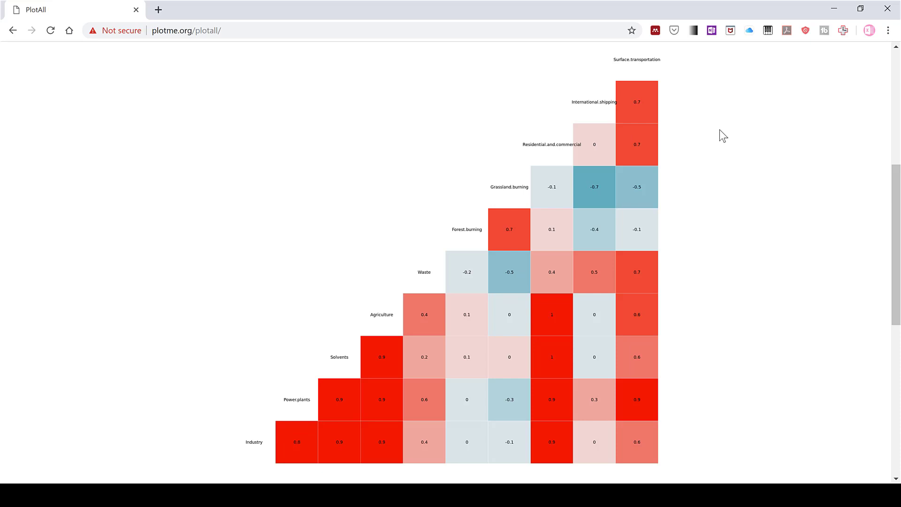
{"action": "scroll", "coordinate": [705, 159], "scroll_direction": "down", "scroll_amount": 1}
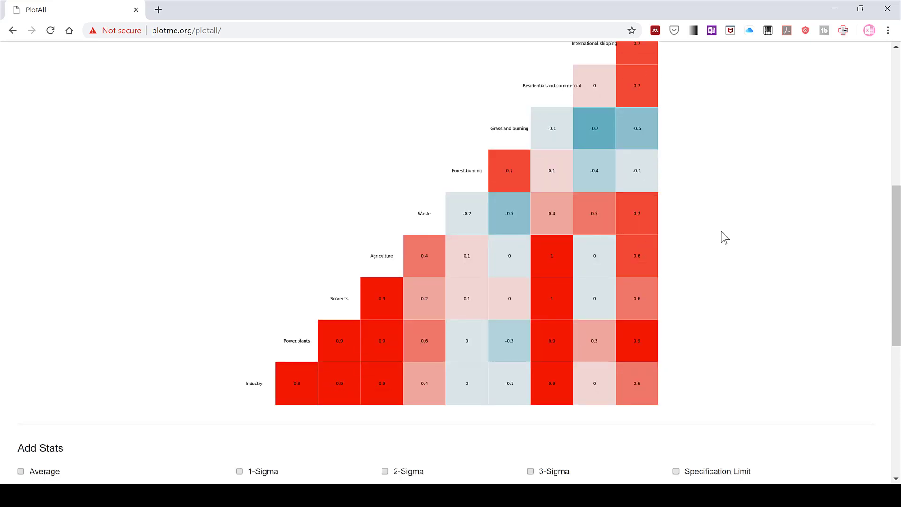
{"action": "scroll", "coordinate": [725, 237], "scroll_direction": "down", "scroll_amount": 5}
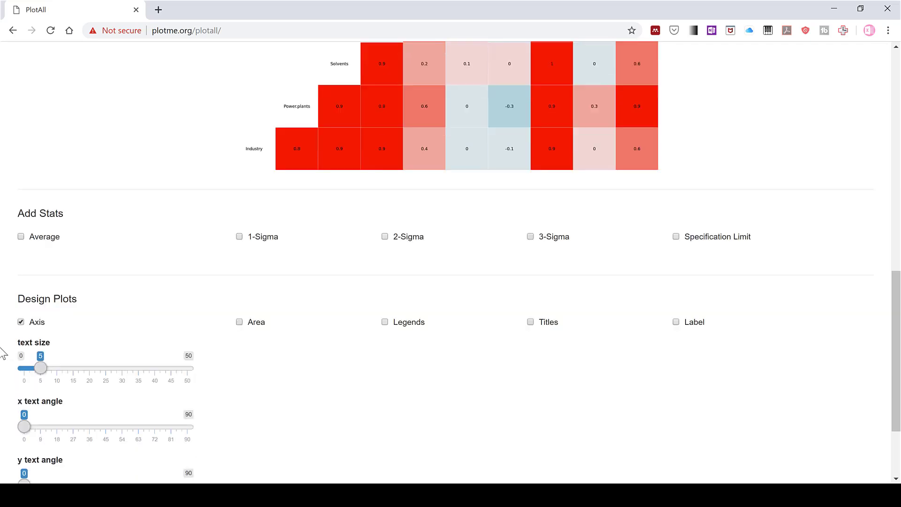
{"action": "left_click_drag", "start_coordinate": [41, 370], "coordinate": [89, 373]}
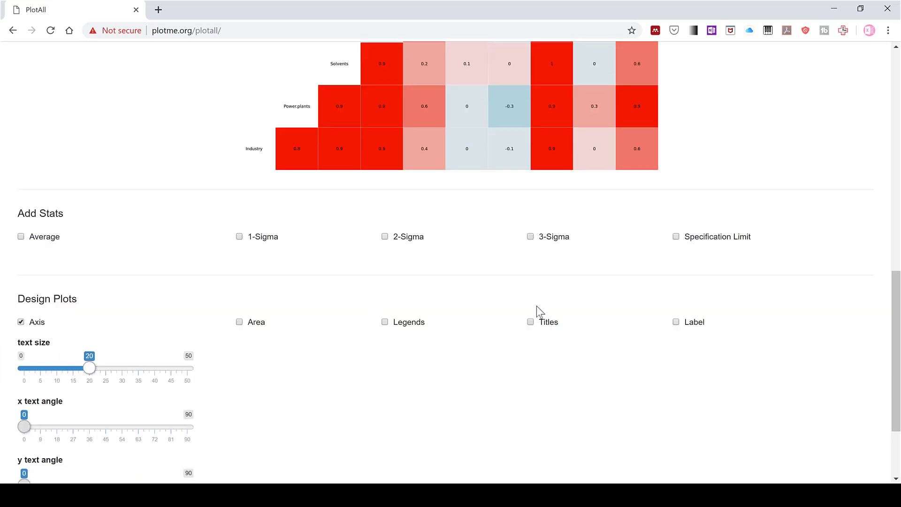
{"action": "scroll", "coordinate": [549, 318], "scroll_direction": "up", "scroll_amount": 10}
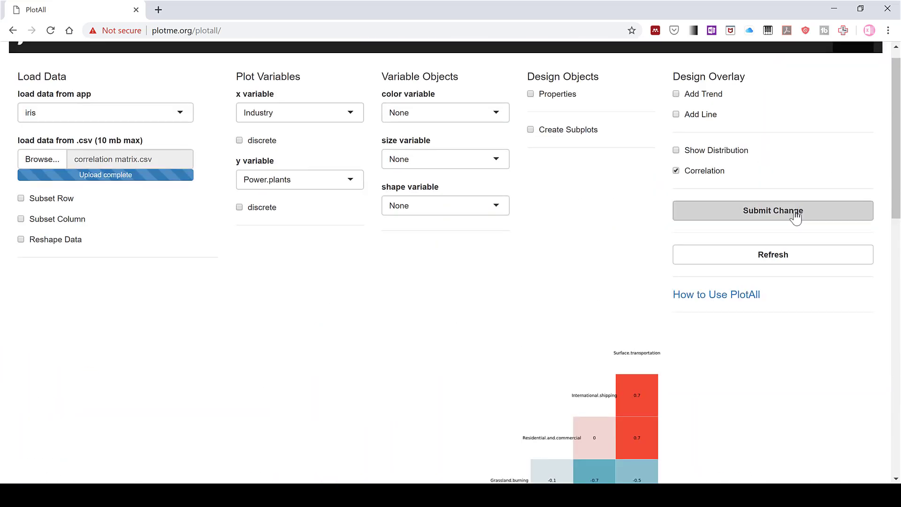
{"action": "left_click", "coordinate": [794, 215]}
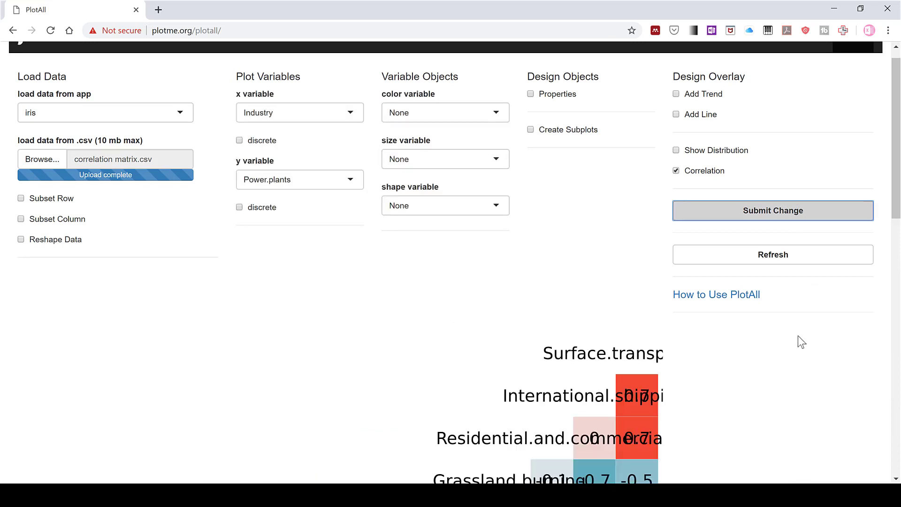
{"action": "scroll", "coordinate": [801, 341], "scroll_direction": "down", "scroll_amount": 1}
{"action": "scroll", "coordinate": [798, 336], "scroll_direction": "down", "scroll_amount": 6}
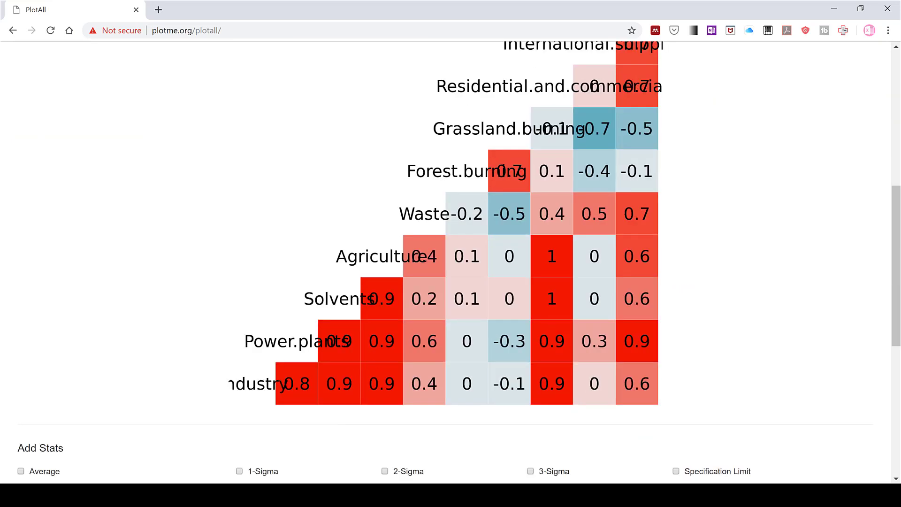
Back in Excel, insert an empty row above the header row.
{"action": "key", "text": "alt+Tab"}
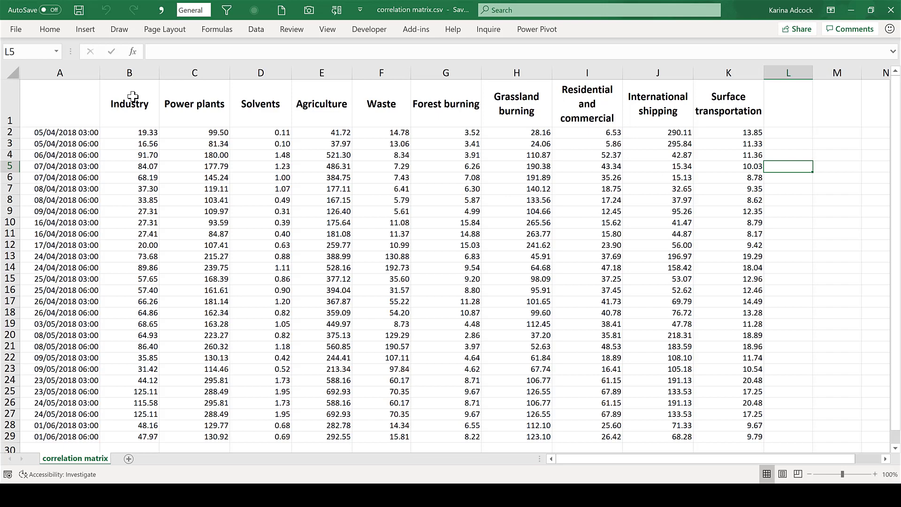
{"action": "left_click_drag", "start_coordinate": [132, 96], "coordinate": [756, 104]}
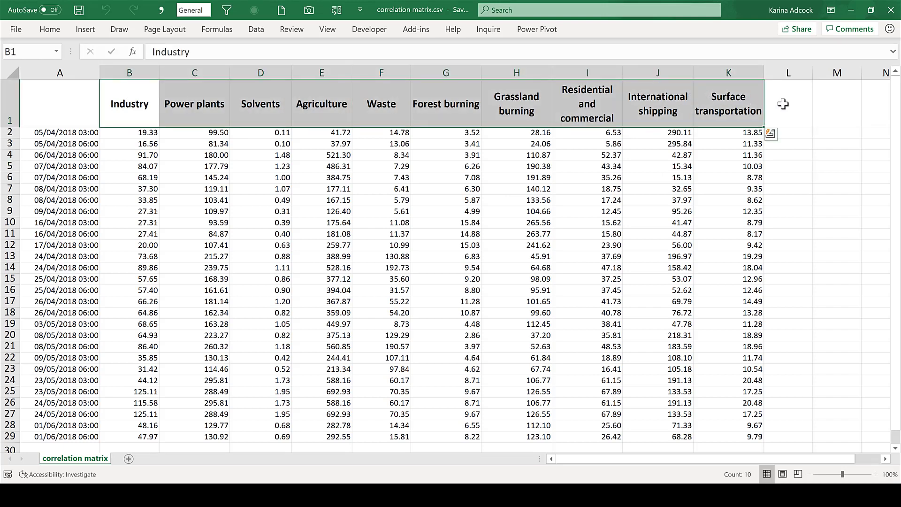
{"action": "left_click", "coordinate": [782, 104]}
{"action": "left_click", "coordinate": [9, 104]}
{"action": "right_click", "coordinate": [8, 112]}
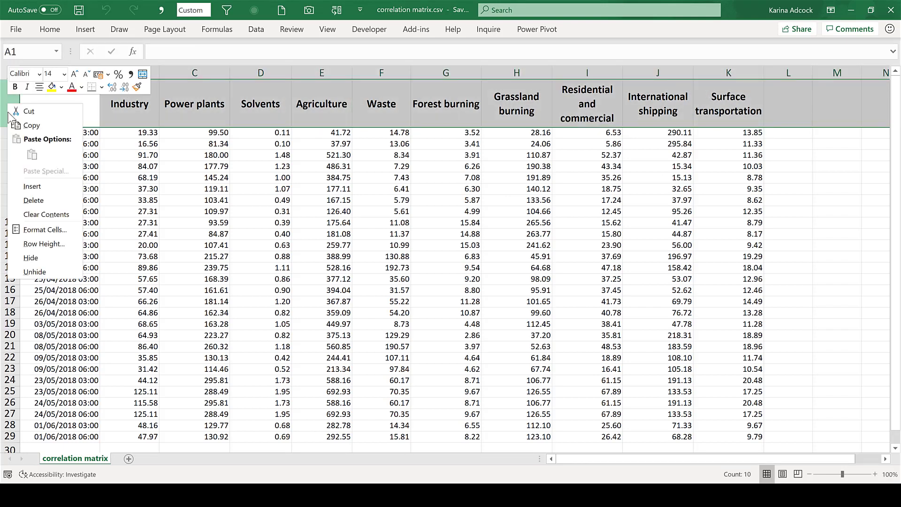
{"action": "left_click", "coordinate": [38, 188]}
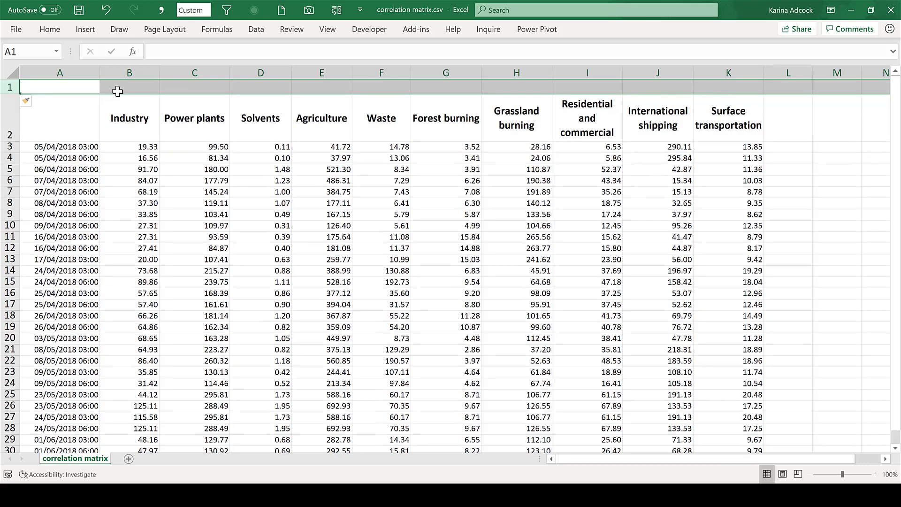
Enter =LEFT(B2,3) in B1 and fill it across to K1.
{"action": "left_click", "coordinate": [118, 85]}
{"action": "type", "text": "="}
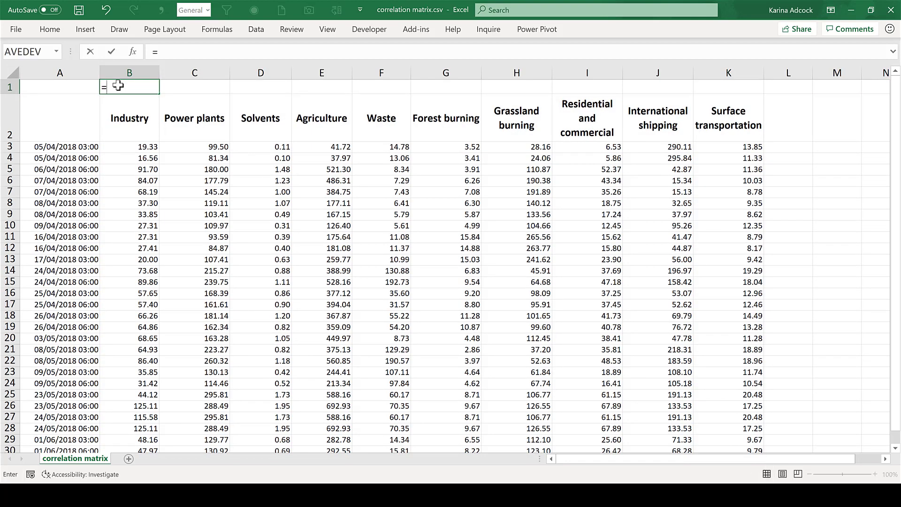
{"action": "type", "text": "left"}
{"action": "key", "text": "Tab"}
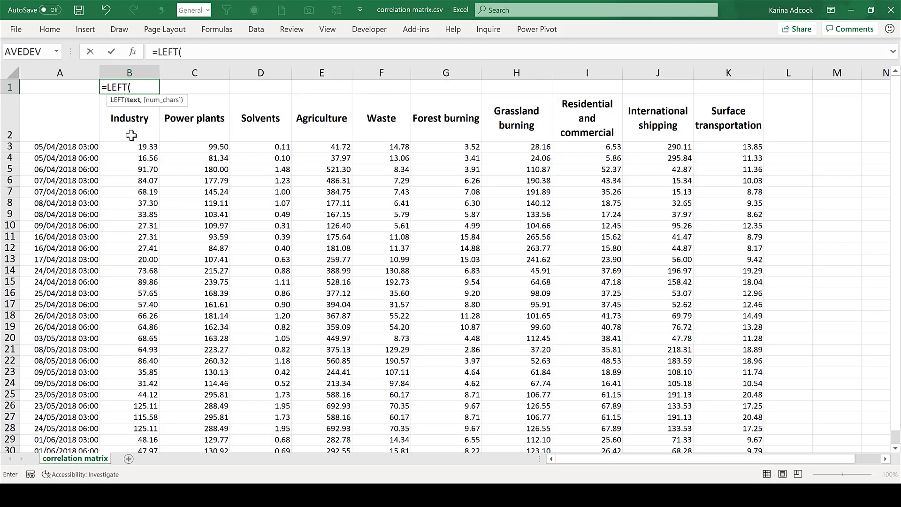
{"action": "left_click", "coordinate": [131, 135]}
{"action": "type", "text": ","}
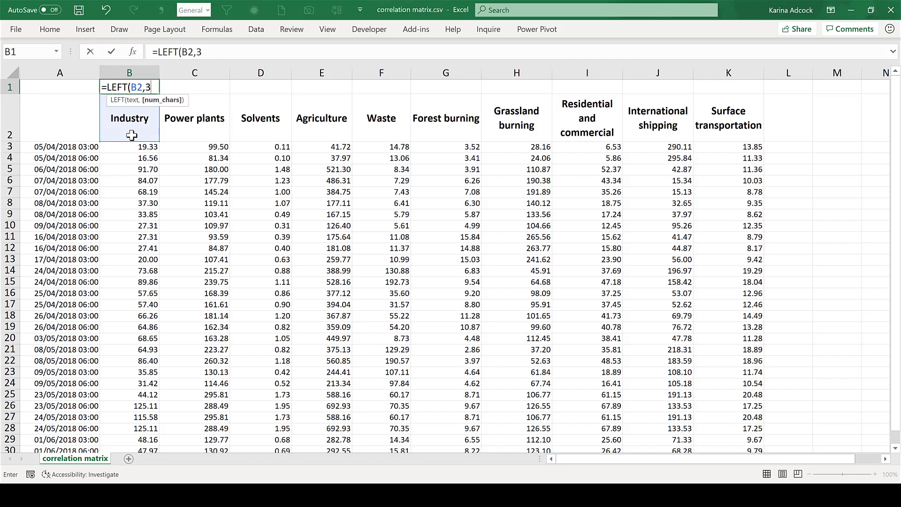
{"action": "type", "text": "3)"}
{"action": "key", "text": "Return"}
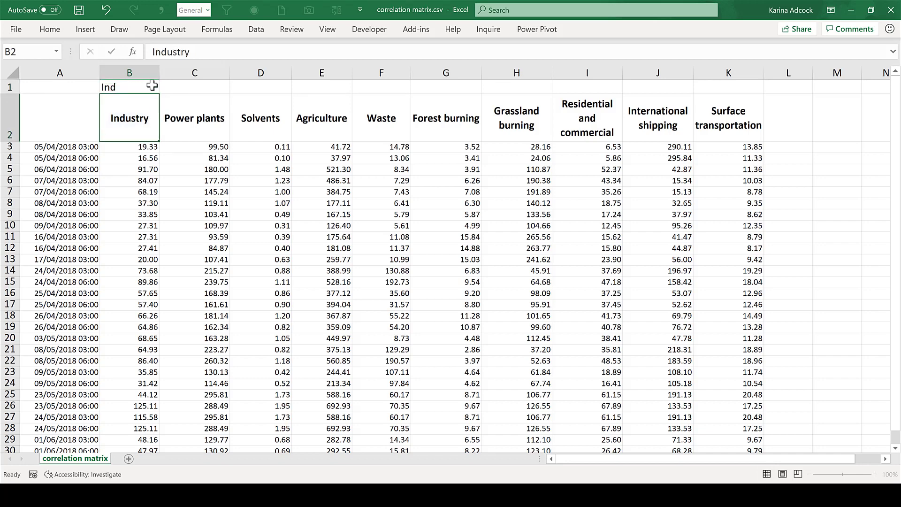
{"action": "left_click", "coordinate": [147, 86]}
{"action": "left_click_drag", "start_coordinate": [563, 75], "coordinate": [751, 84]}
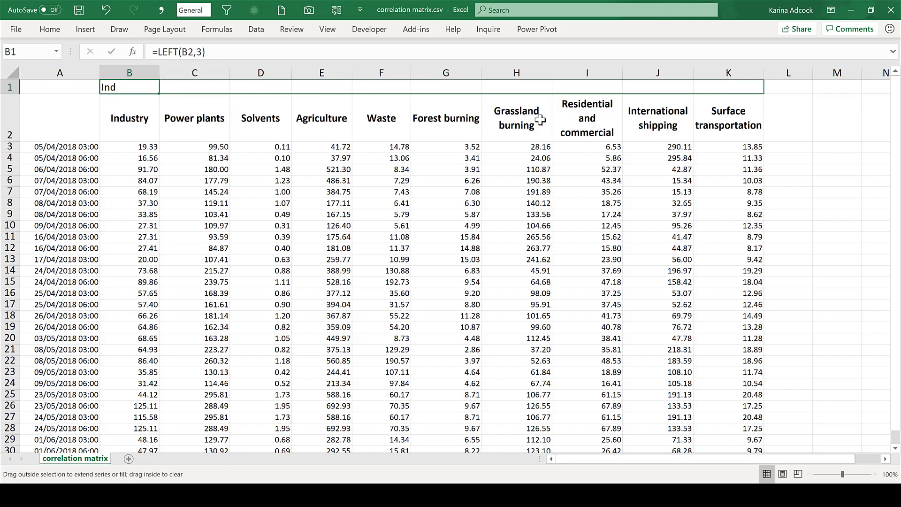
{"action": "left_click", "coordinate": [778, 132]}
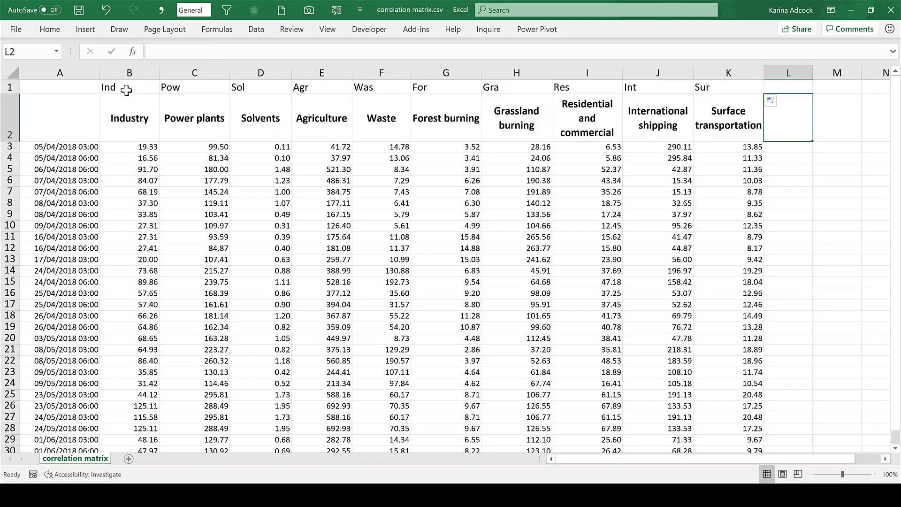
Copy the abbreviations in B1:K1 and paste them as values over headers B2:K2.
{"action": "left_click_drag", "start_coordinate": [126, 89], "coordinate": [745, 83]}
{"action": "right_click", "coordinate": [745, 83]}
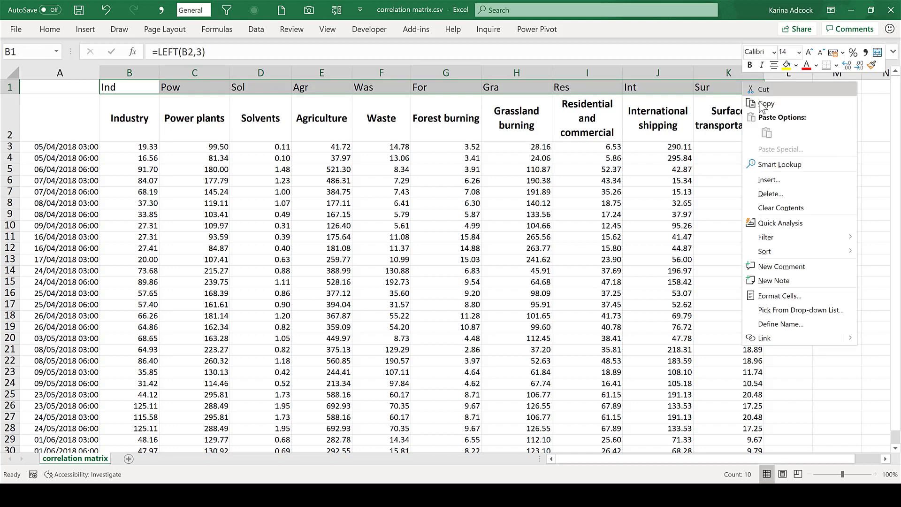
{"action": "left_click", "coordinate": [763, 104]}
{"action": "left_click_drag", "start_coordinate": [115, 117], "coordinate": [713, 119]}
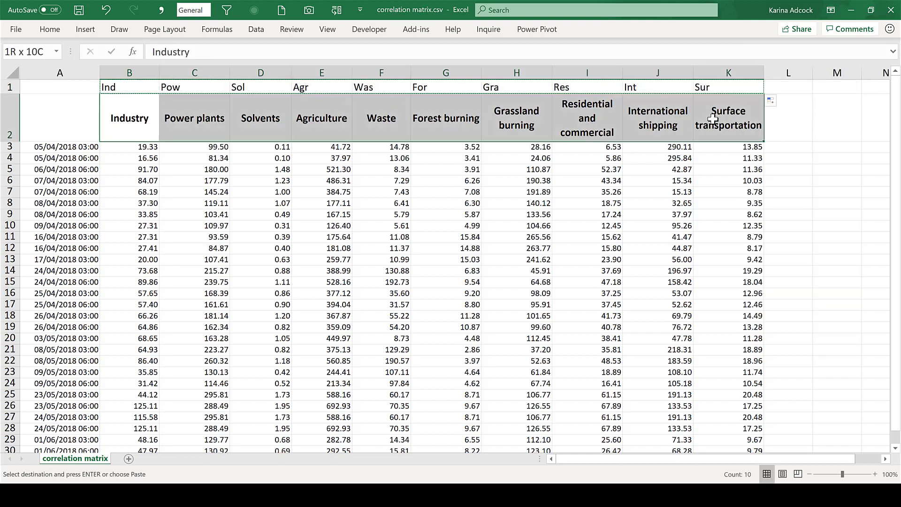
{"action": "right_click", "coordinate": [713, 119]}
{"action": "left_click", "coordinate": [755, 170]}
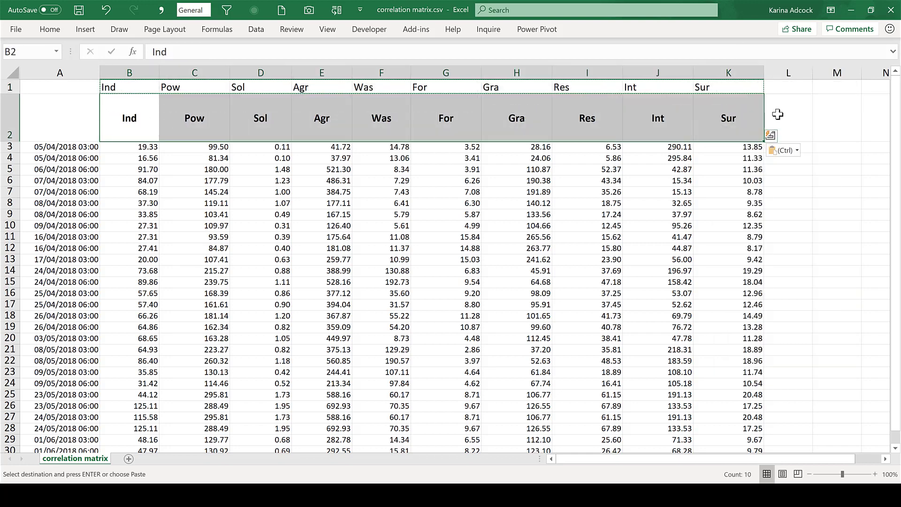
{"action": "left_click", "coordinate": [779, 113]}
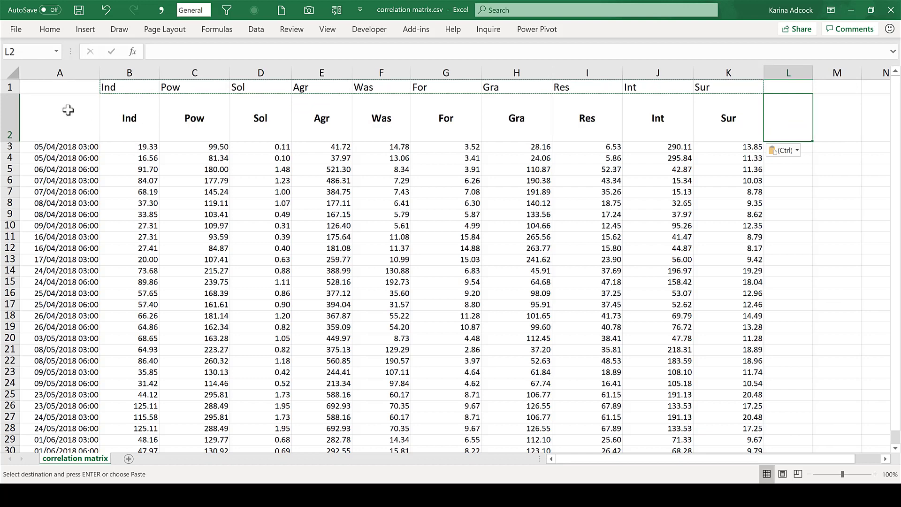
Delete helper row 1 and save the CSV.
{"action": "left_click", "coordinate": [3, 88]}
{"action": "right_click", "coordinate": [3, 88]}
{"action": "left_click", "coordinate": [51, 185]}
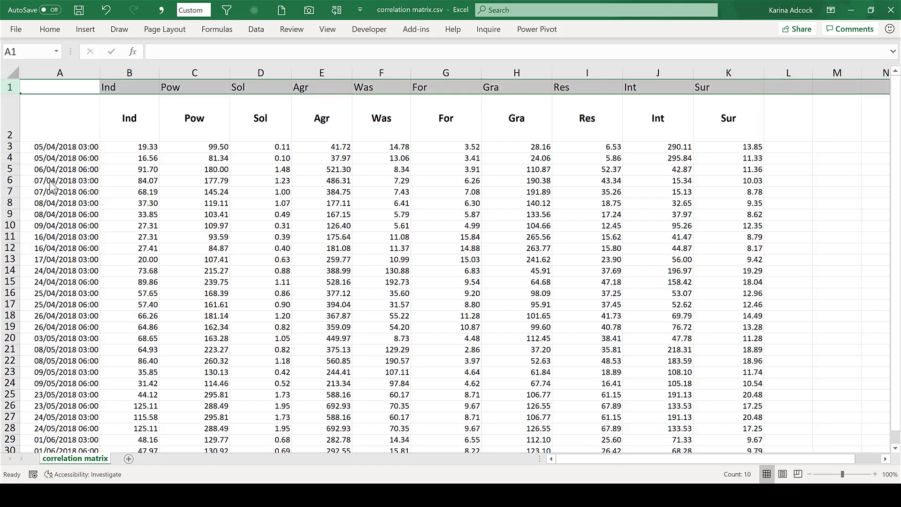
{"action": "left_click", "coordinate": [65, 86]}
{"action": "left_click", "coordinate": [76, 12]}
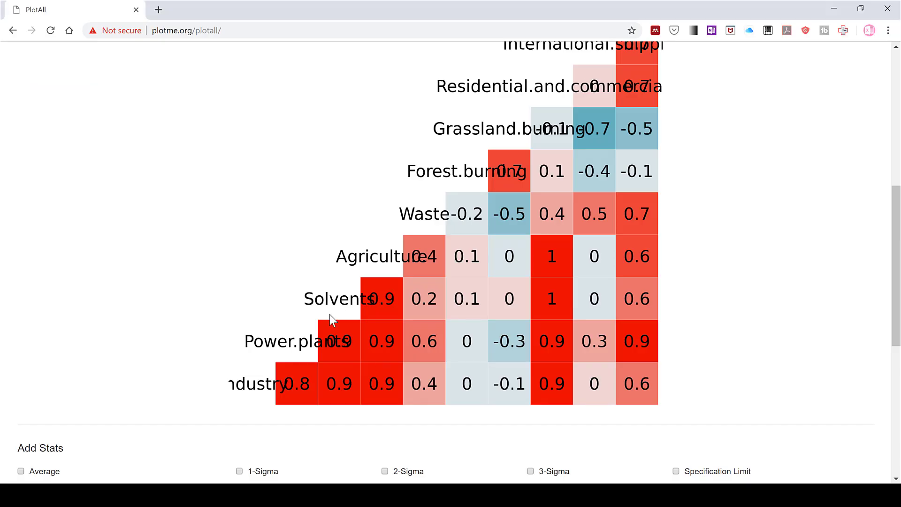
Re-upload the edited correlation matrix.csv to PlotAll.
{"action": "scroll", "coordinate": [328, 315], "scroll_direction": "up", "scroll_amount": 8}
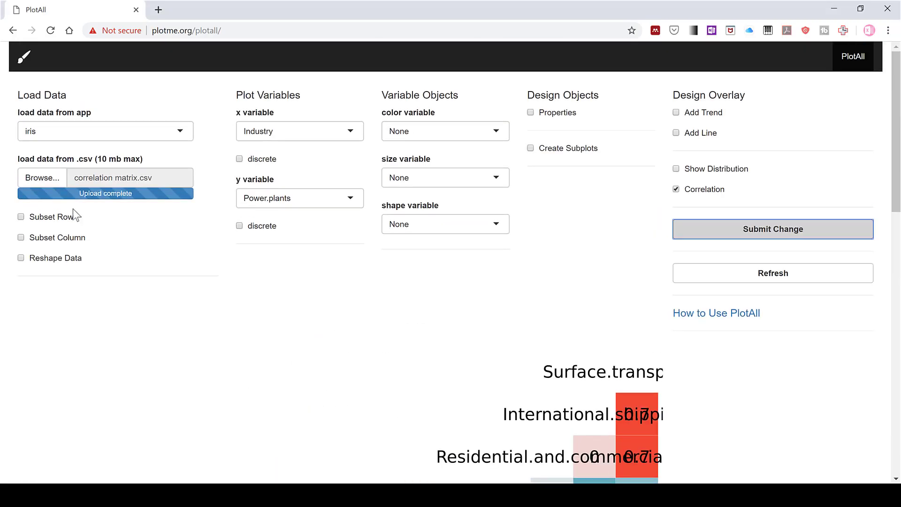
{"action": "left_click", "coordinate": [35, 181]}
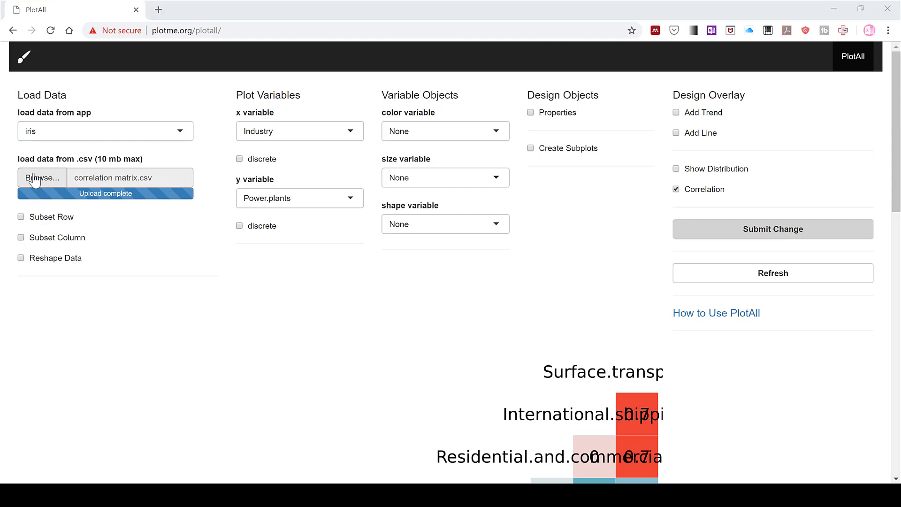
{"action": "left_click", "coordinate": [138, 82]}
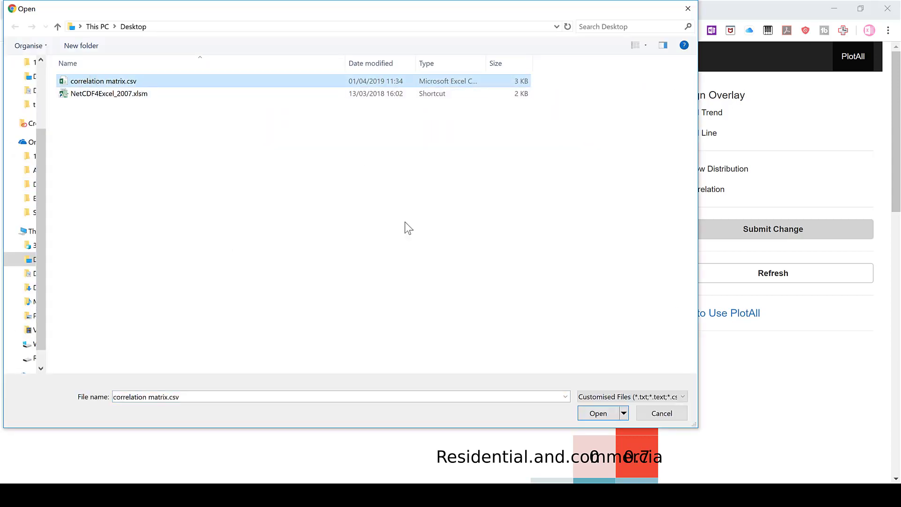
{"action": "left_click", "coordinate": [594, 413]}
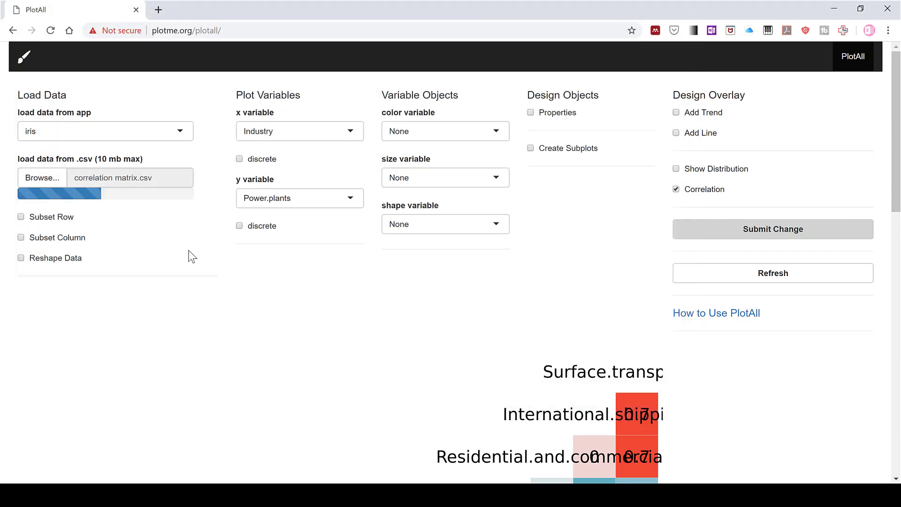
Set x variable to Ind and y variable to Pow, and submit the correlation plot.
{"action": "left_click", "coordinate": [269, 132]}
{"action": "left_click", "coordinate": [256, 183]}
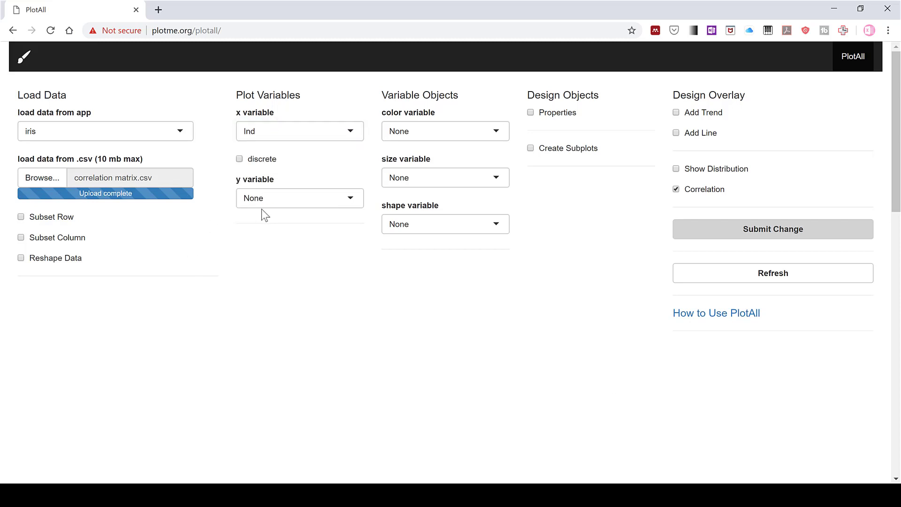
{"action": "left_click", "coordinate": [261, 205]}
{"action": "left_click", "coordinate": [255, 261]}
{"action": "left_click", "coordinate": [723, 234]}
{"action": "left_click", "coordinate": [745, 236]}
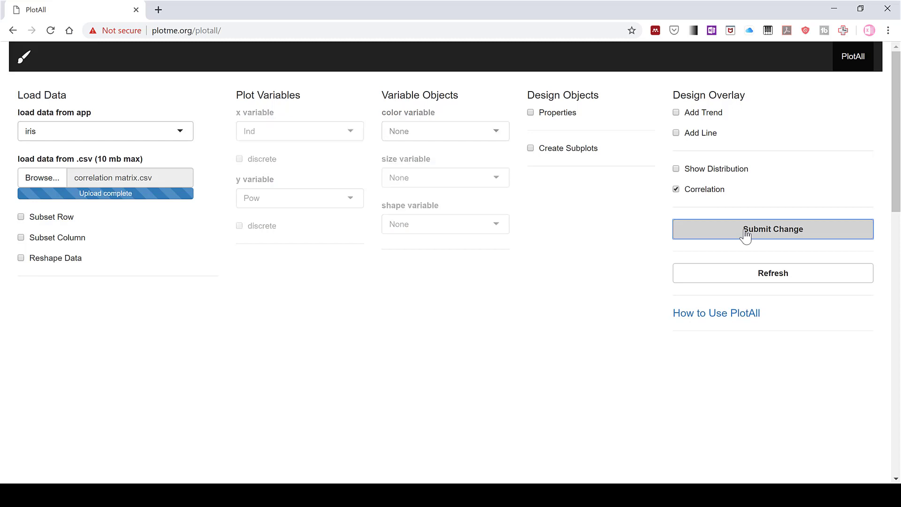
Tick Legends, set the legend position to right, and redraw the heatmap.
{"action": "scroll", "coordinate": [482, 286], "scroll_direction": "down", "scroll_amount": 3}
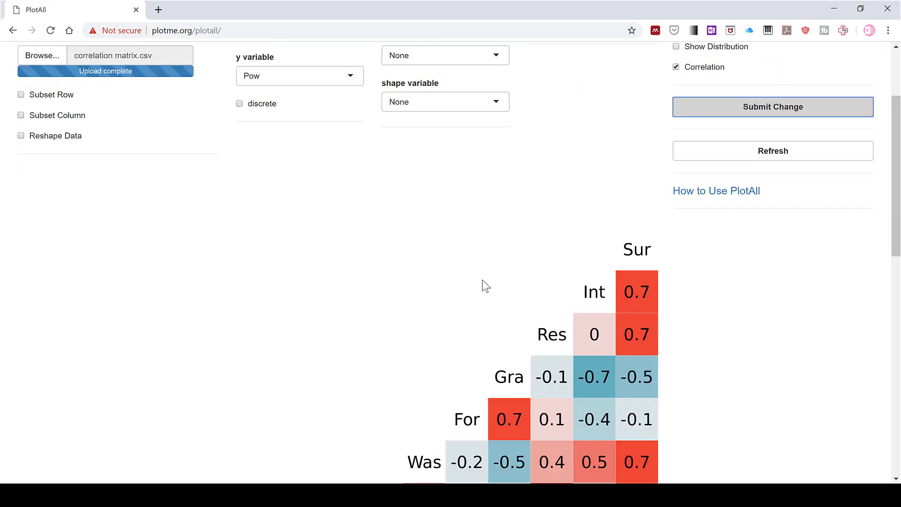
{"action": "scroll", "coordinate": [482, 285], "scroll_direction": "down", "scroll_amount": 5}
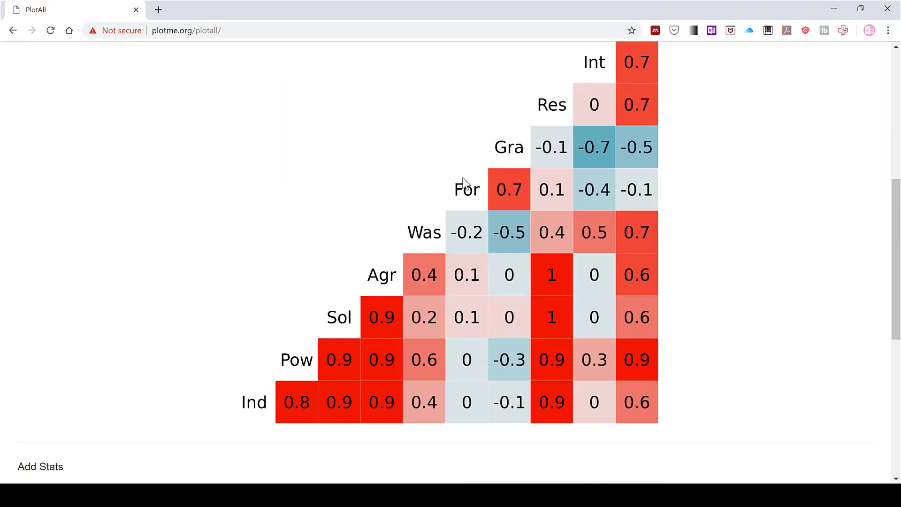
{"action": "scroll", "coordinate": [653, 360], "scroll_direction": "down", "scroll_amount": 6}
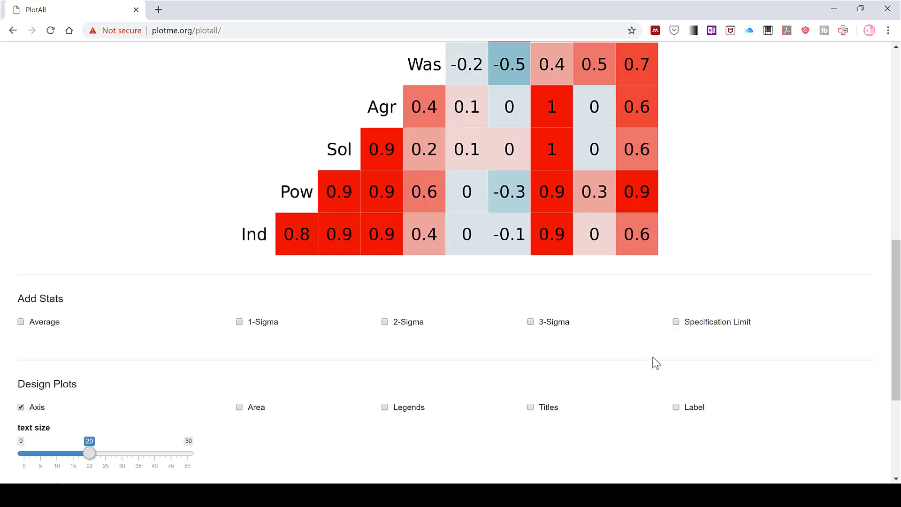
{"action": "left_click", "coordinate": [385, 282]}
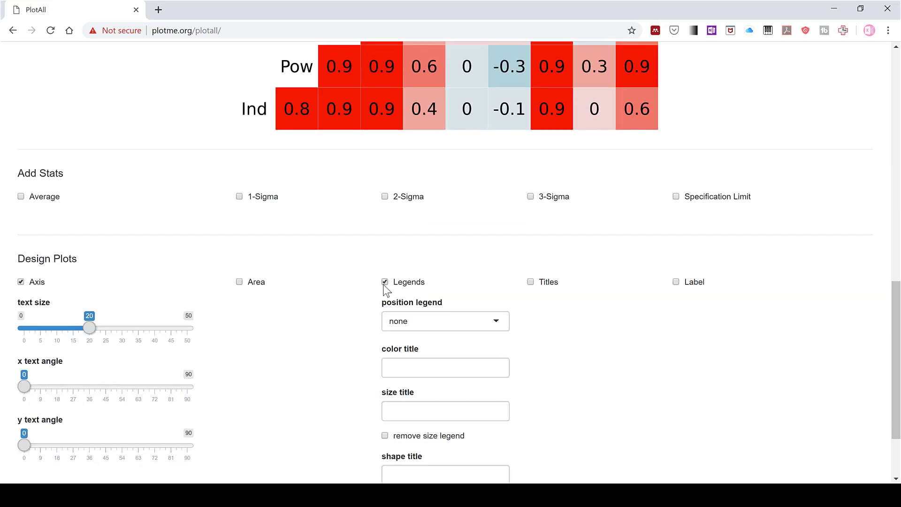
{"action": "left_click", "coordinate": [442, 322]}
{"action": "left_click", "coordinate": [411, 408]}
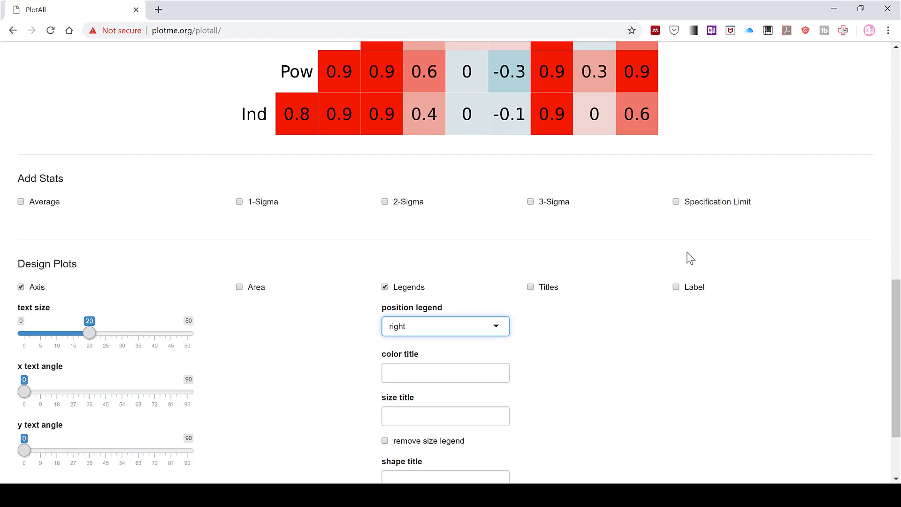
{"action": "scroll", "coordinate": [686, 254], "scroll_direction": "up", "scroll_amount": 13}
{"action": "left_click", "coordinate": [787, 233]}
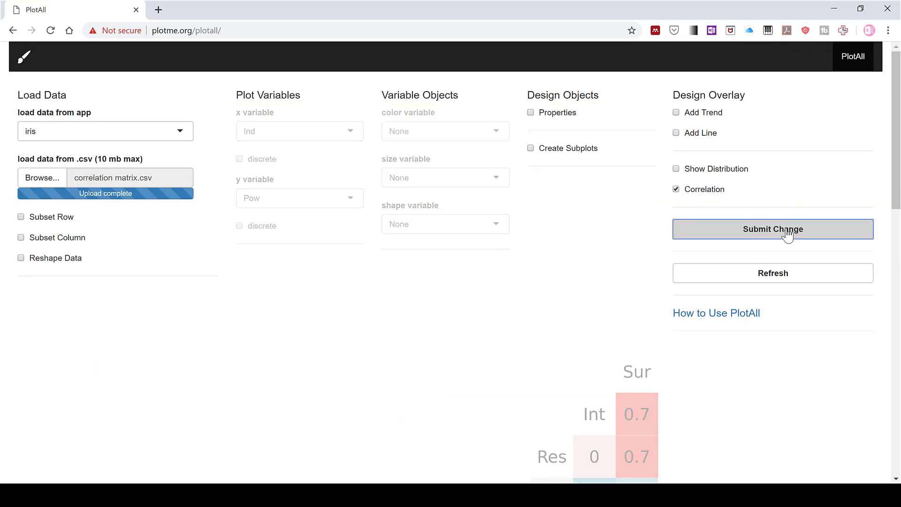
{"action": "scroll", "coordinate": [765, 389], "scroll_direction": "down", "scroll_amount": 6}
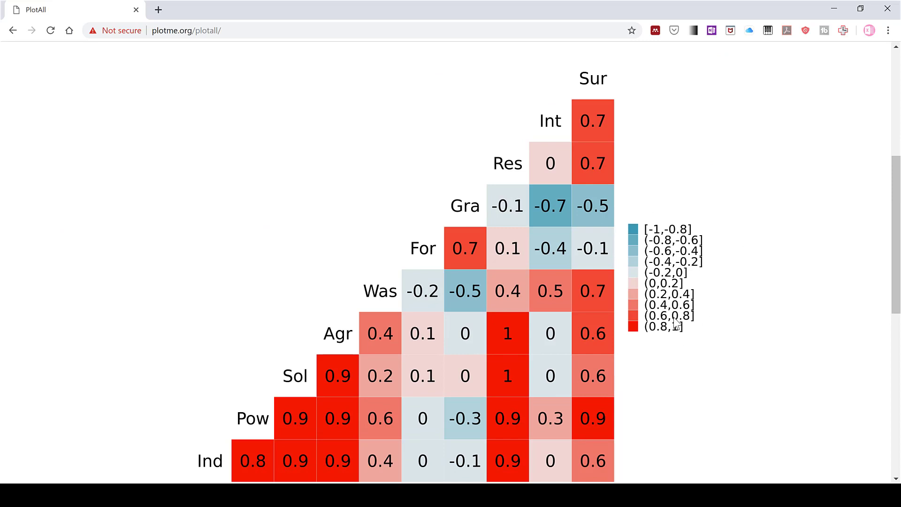
{"action": "scroll", "coordinate": [675, 324], "scroll_direction": "down", "scroll_amount": 1}
Switch on the Subset Column option to keep only chosen data columns.
{"action": "scroll", "coordinate": [676, 323], "scroll_direction": "up", "scroll_amount": 1}
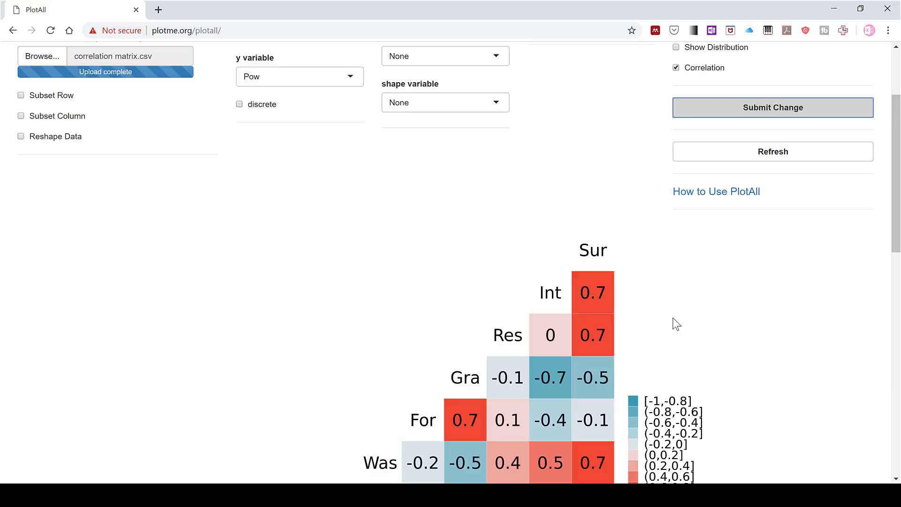
{"action": "scroll", "coordinate": [675, 324], "scroll_direction": "up", "scroll_amount": 2}
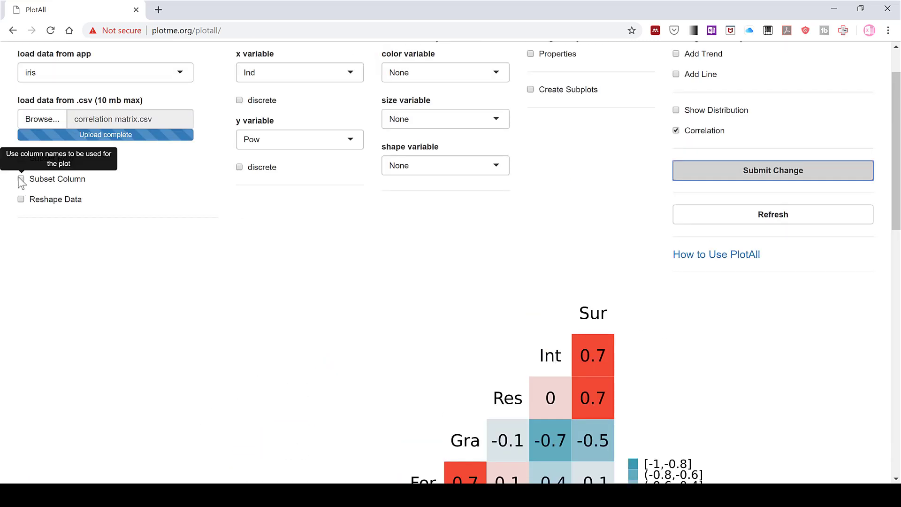
{"action": "left_click", "coordinate": [20, 179]}
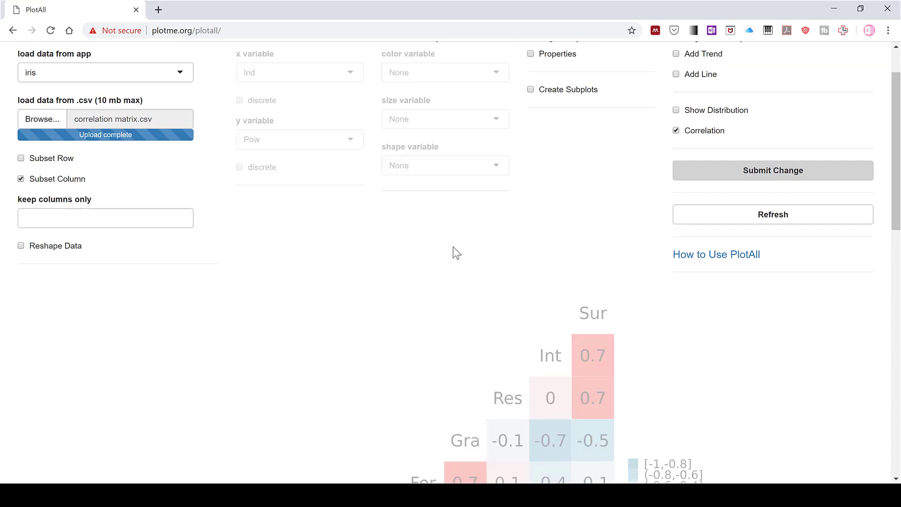
{"action": "scroll", "coordinate": [555, 253], "scroll_direction": "down", "scroll_amount": 4}
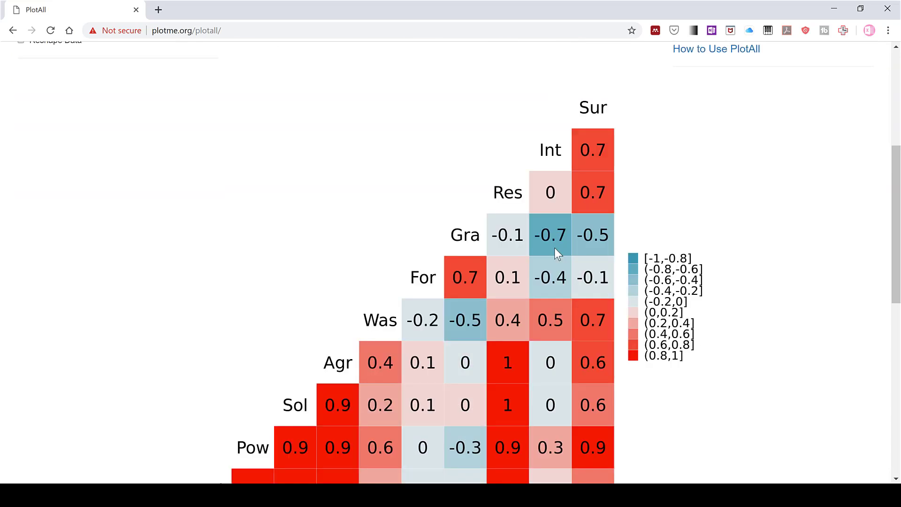
{"action": "scroll", "coordinate": [554, 246], "scroll_direction": "down", "scroll_amount": 3}
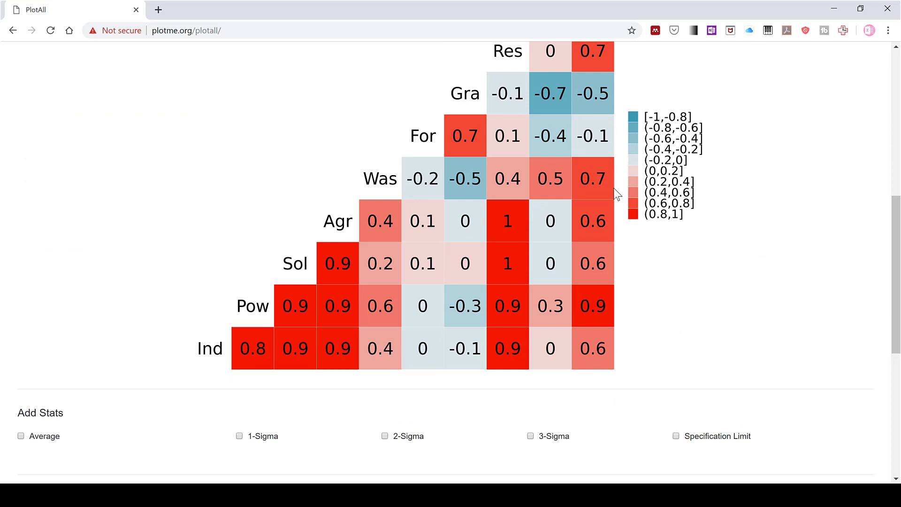
{"action": "scroll", "coordinate": [616, 194], "scroll_direction": "up", "scroll_amount": 1}
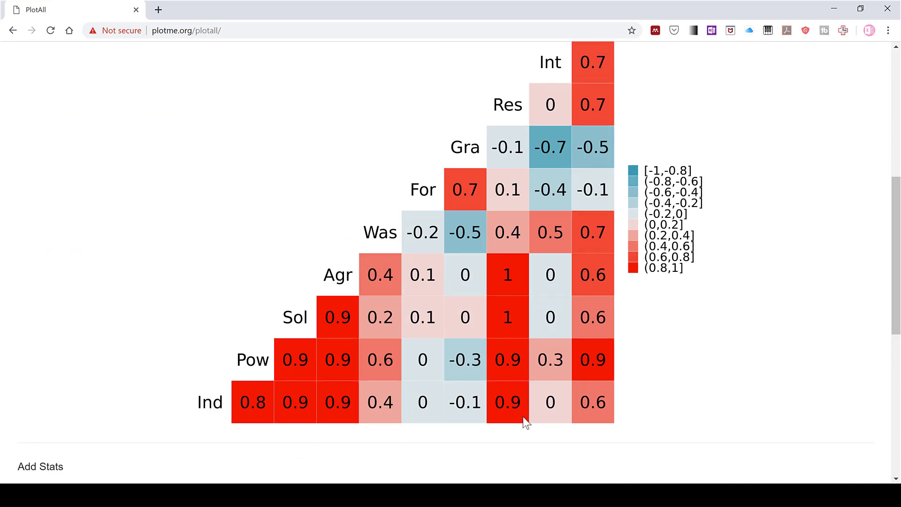
{"action": "scroll", "coordinate": [152, 322], "scroll_direction": "up", "scroll_amount": 6}
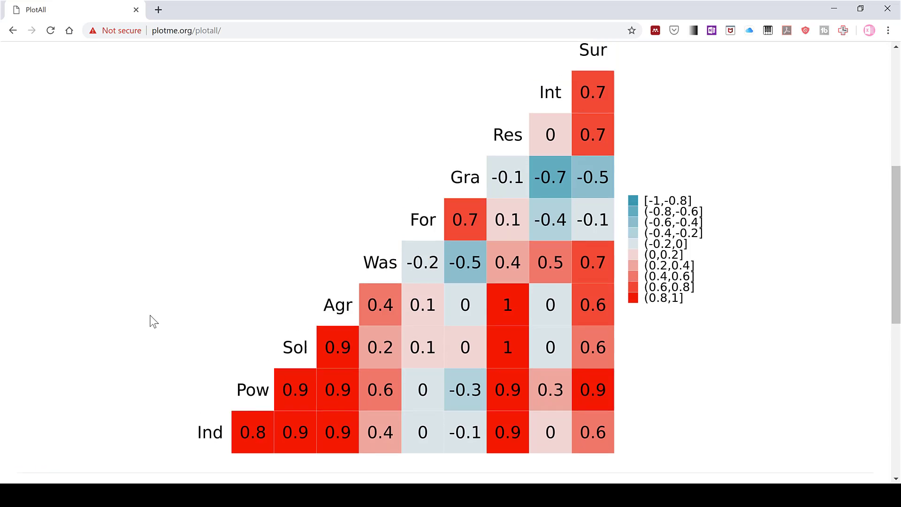
Add Ind, Pow, Sol and Agr to the keep columns only list.
{"action": "left_click", "coordinate": [78, 215]}
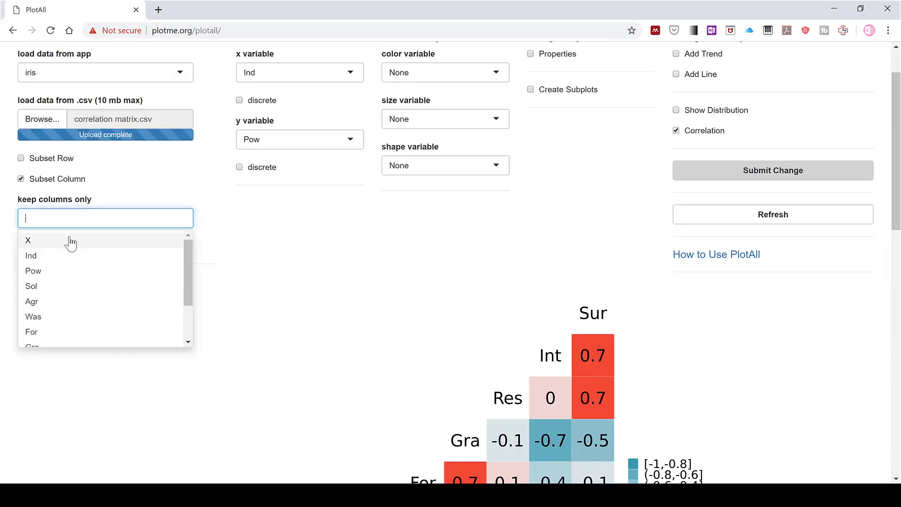
{"action": "left_click", "coordinate": [46, 257]}
{"action": "left_click", "coordinate": [91, 222]}
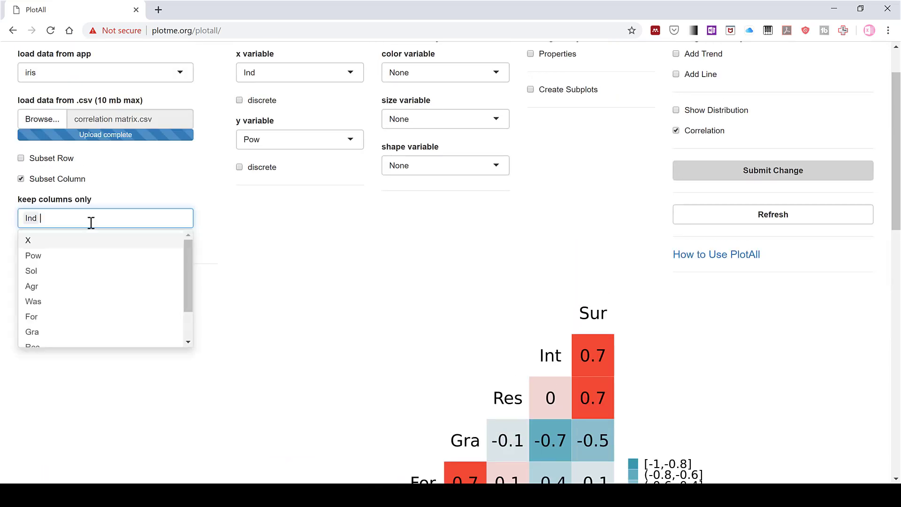
{"action": "left_click", "coordinate": [58, 257]}
{"action": "left_click", "coordinate": [95, 225]}
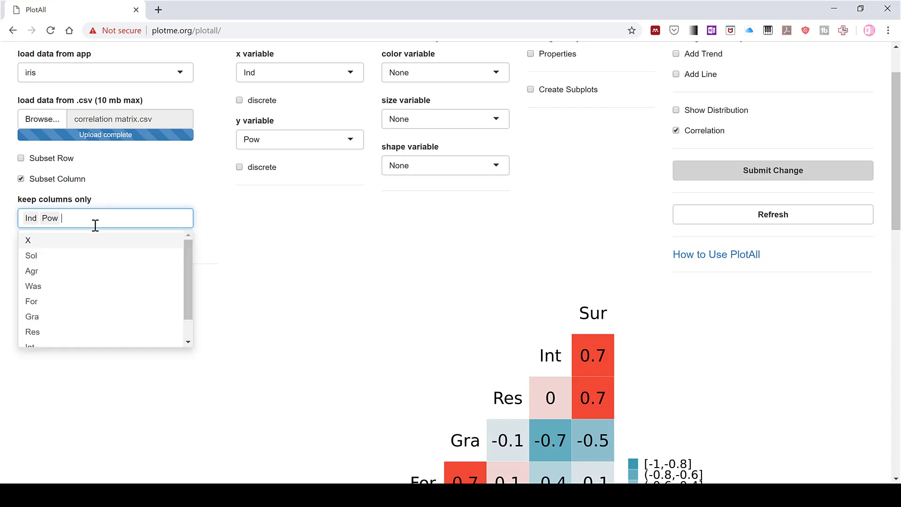
{"action": "left_click", "coordinate": [68, 259]}
{"action": "left_click", "coordinate": [94, 221]}
{"action": "left_click", "coordinate": [62, 259]}
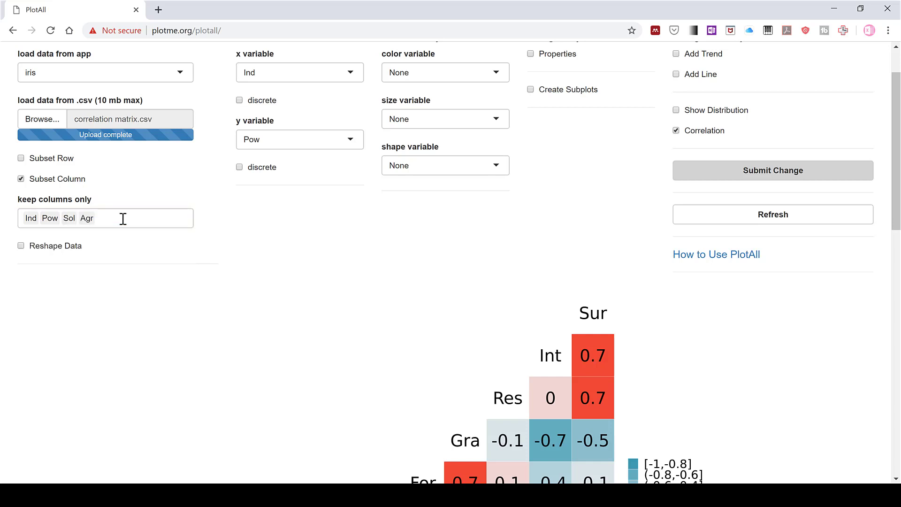
Add Res and Sur to the kept columns and recalculate the correlation plot.
{"action": "left_click", "coordinate": [123, 219]}
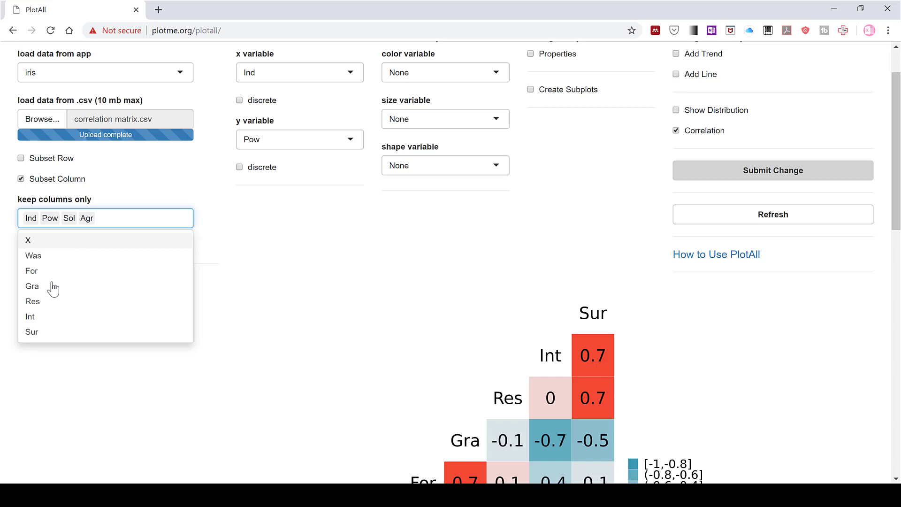
{"action": "left_click", "coordinate": [44, 302]}
{"action": "left_click", "coordinate": [127, 212]}
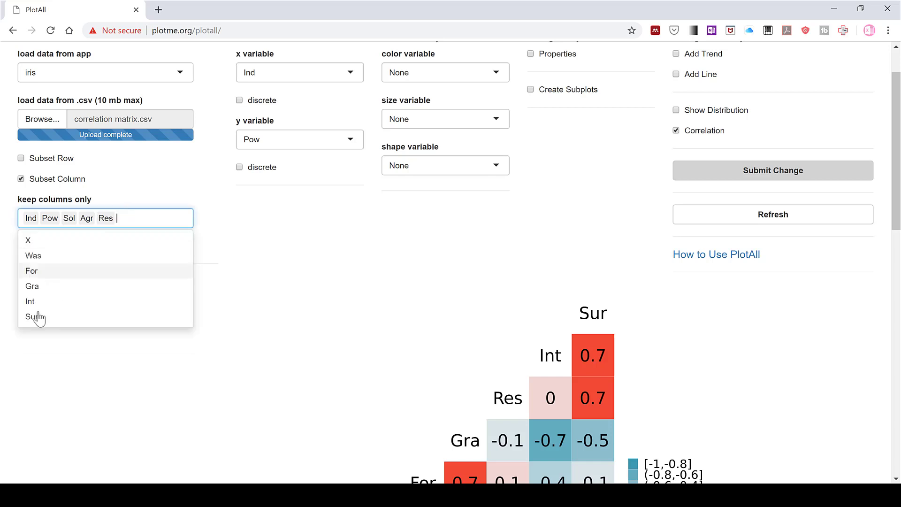
{"action": "left_click", "coordinate": [36, 318]}
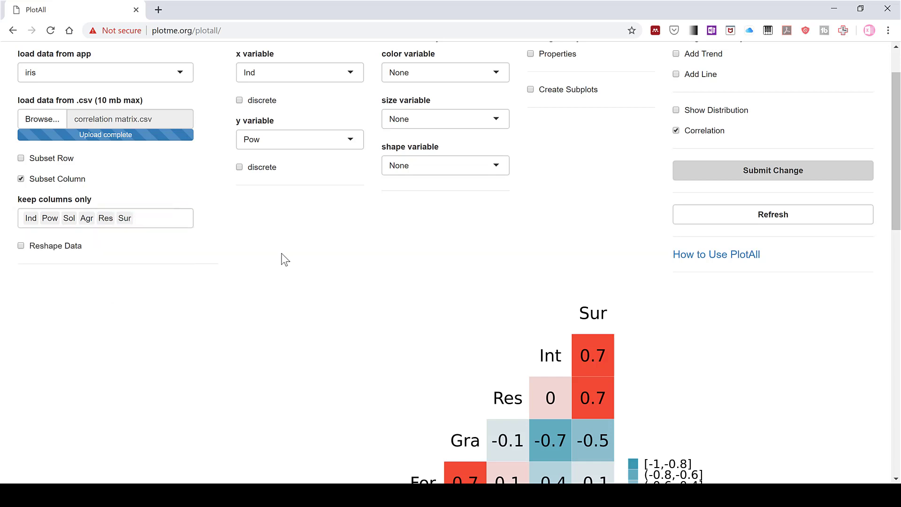
{"action": "scroll", "coordinate": [285, 259], "scroll_direction": "up", "scroll_amount": 1}
{"action": "left_click", "coordinate": [807, 233]}
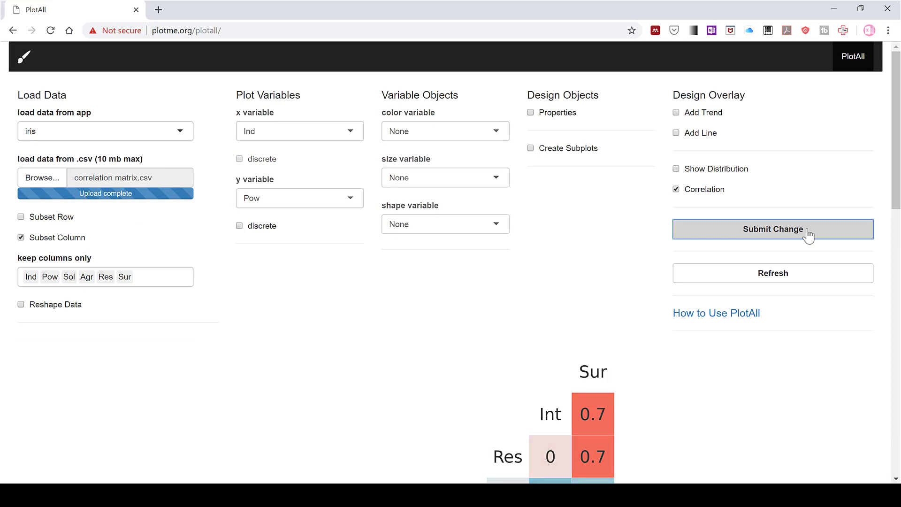
Clear all kept-column tags and redraw the heatmap with all ten variables.
{"action": "scroll", "coordinate": [570, 278], "scroll_direction": "down", "scroll_amount": 1}
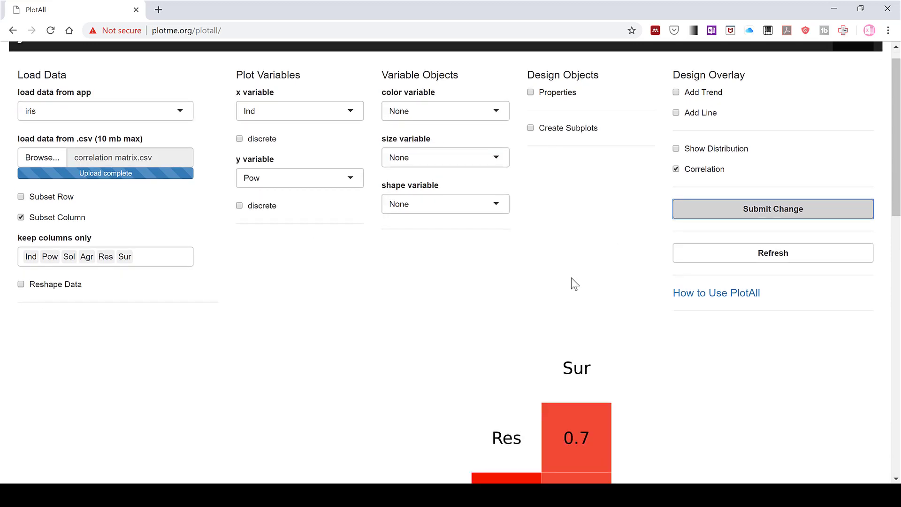
{"action": "scroll", "coordinate": [571, 278], "scroll_direction": "down", "scroll_amount": 7}
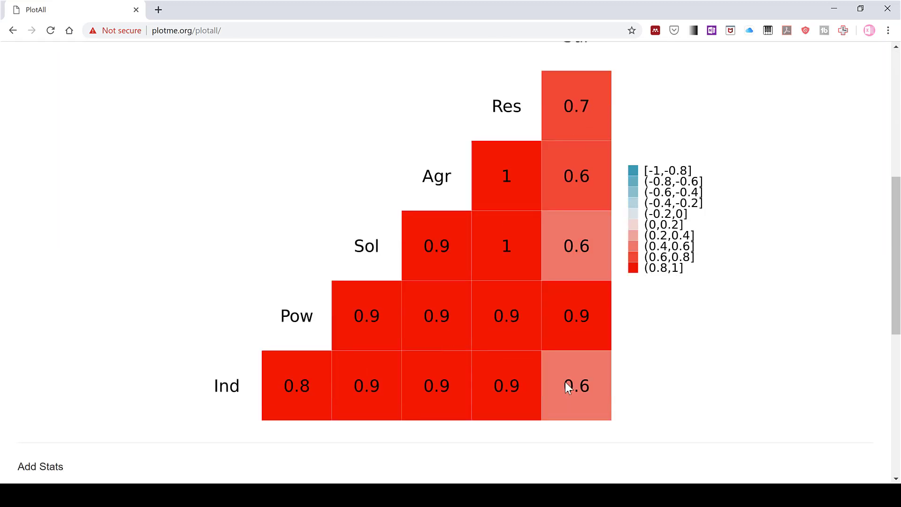
{"action": "scroll", "coordinate": [402, 400], "scroll_direction": "up", "scroll_amount": 1}
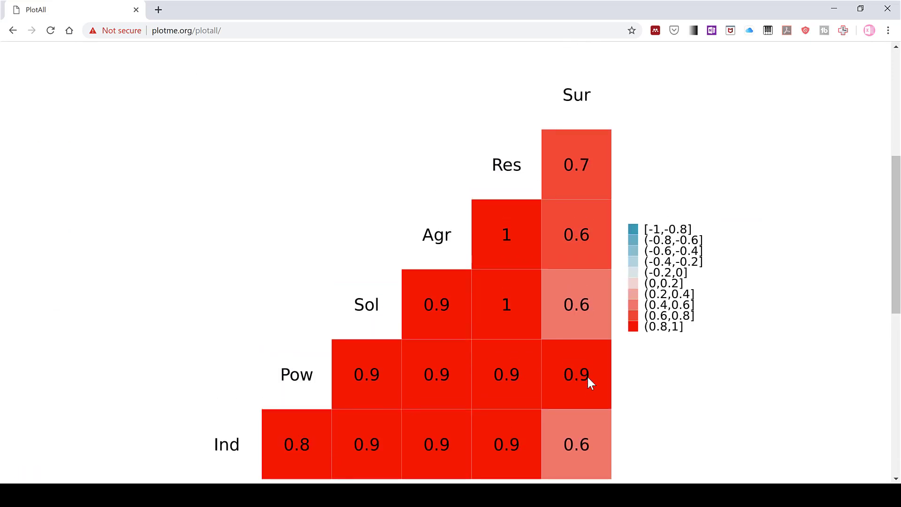
{"action": "scroll", "coordinate": [587, 408], "scroll_direction": "up", "scroll_amount": 6}
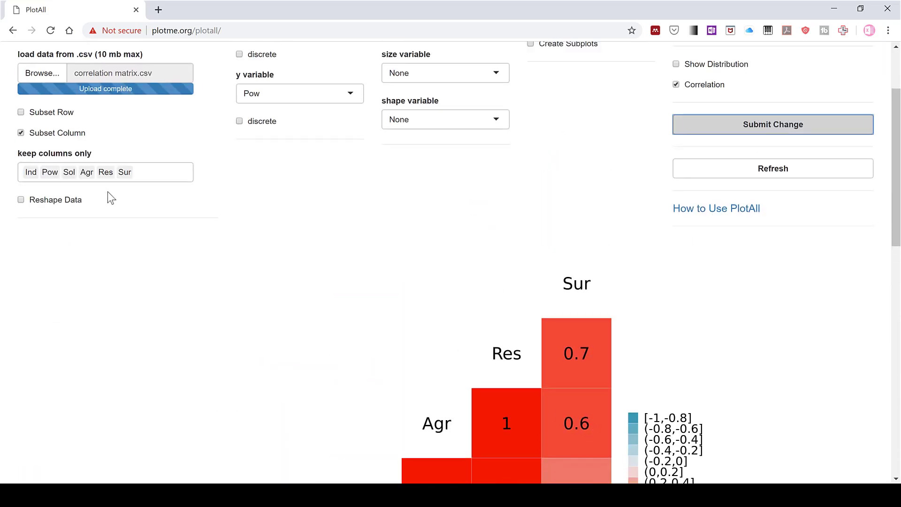
{"action": "left_click", "coordinate": [162, 275]}
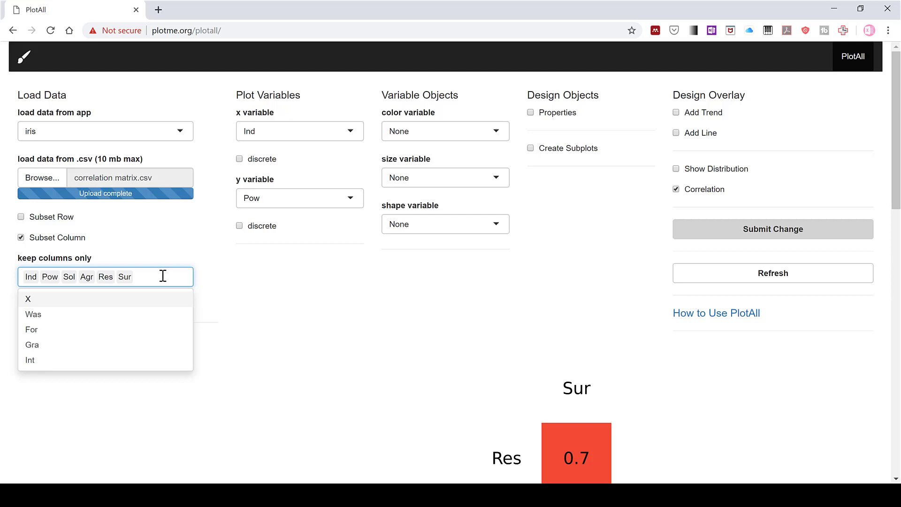
{"action": "key", "text": "BackSpace"}
{"action": "key", "text": "BackSpace"}
{"action": "key", "text": "BackSpace"}
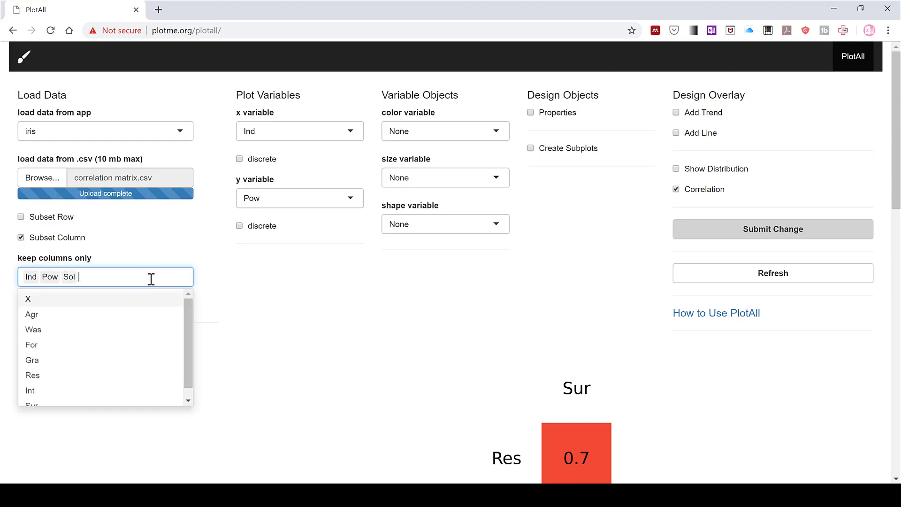
{"action": "key", "text": "BackSpace"}
{"action": "key", "text": "BackSpace"}
{"action": "key", "text": "BackSpace"}
{"action": "left_click", "coordinate": [283, 273]}
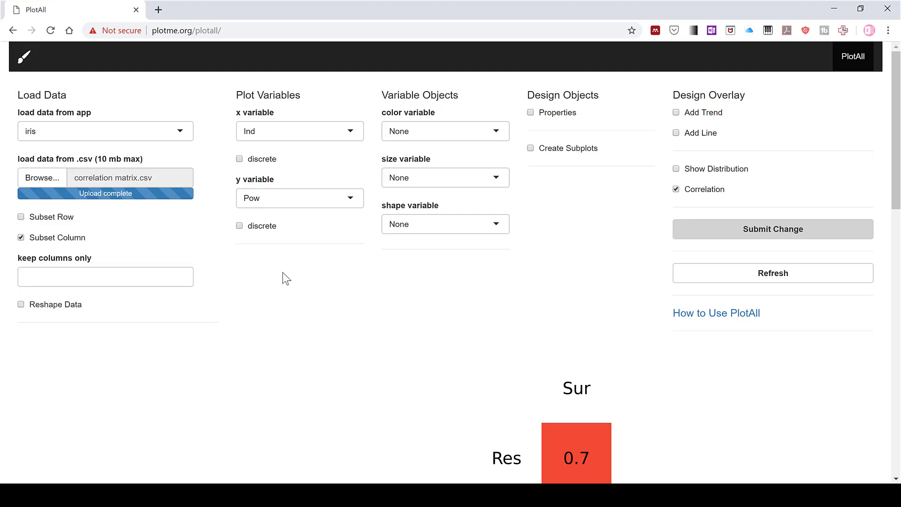
{"action": "left_click", "coordinate": [771, 232]}
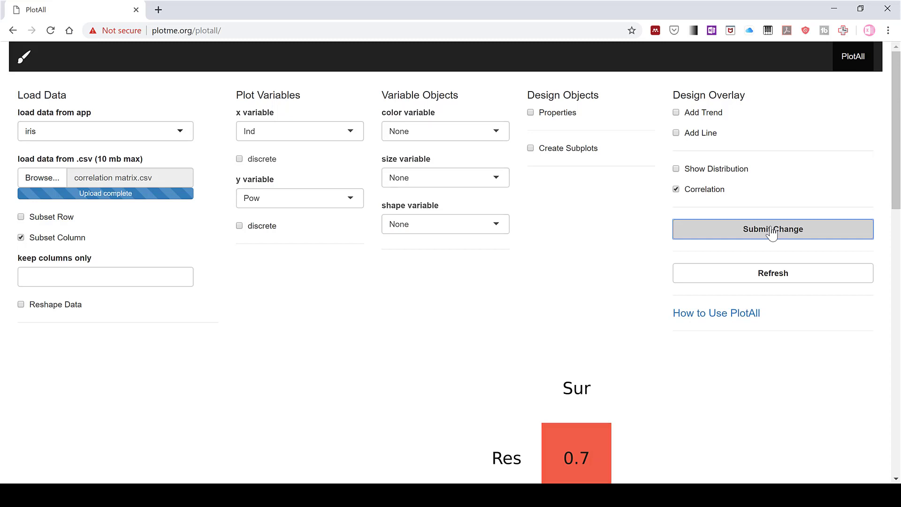
Copy the ten-variable heatmap image and paste it into the Word document.
{"action": "scroll", "coordinate": [643, 258], "scroll_direction": "down", "scroll_amount": 6}
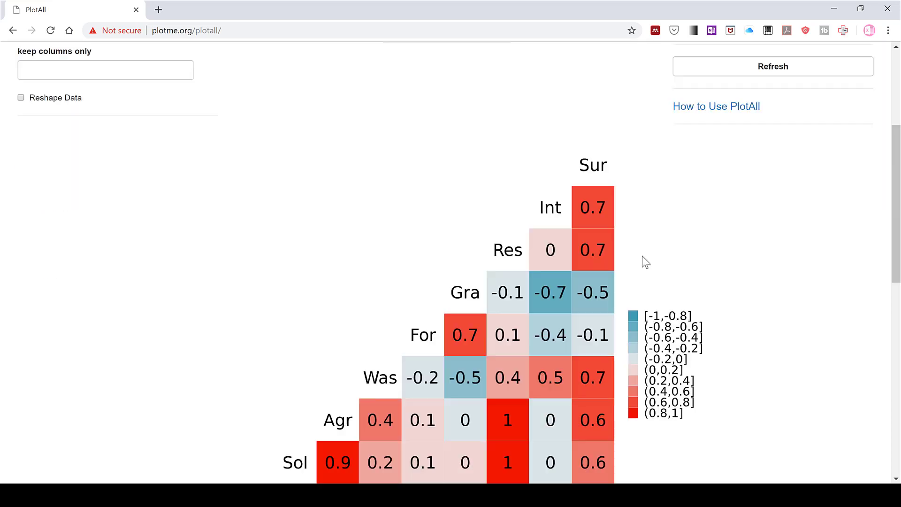
{"action": "scroll", "coordinate": [451, 323], "scroll_direction": "down", "scroll_amount": 1}
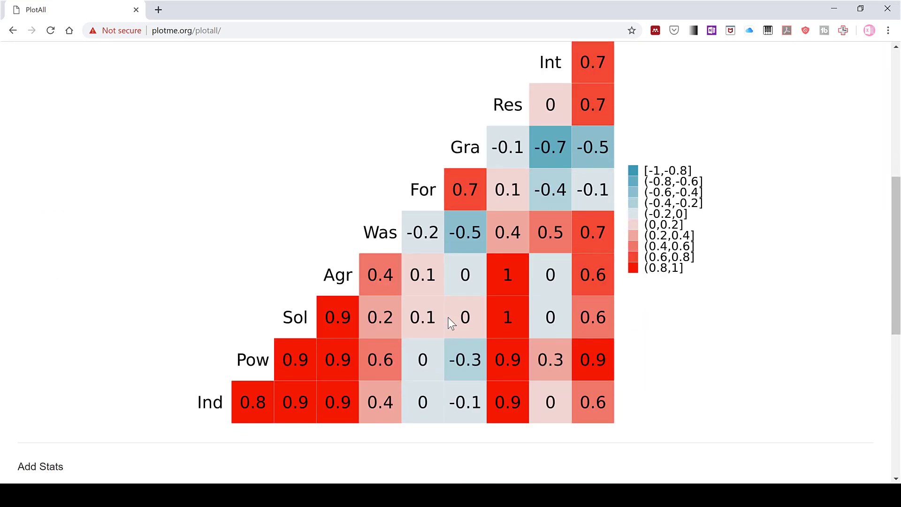
{"action": "scroll", "coordinate": [451, 322], "scroll_direction": "up", "scroll_amount": 1}
{"action": "left_click_drag", "start_coordinate": [892, 258], "coordinate": [890, 266]}
{"action": "right_click", "coordinate": [567, 272]}
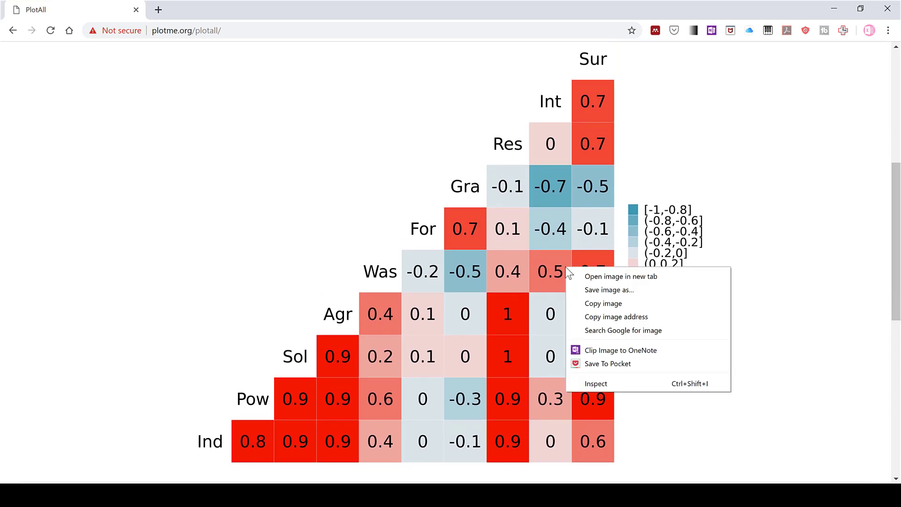
{"action": "left_click", "coordinate": [602, 304]}
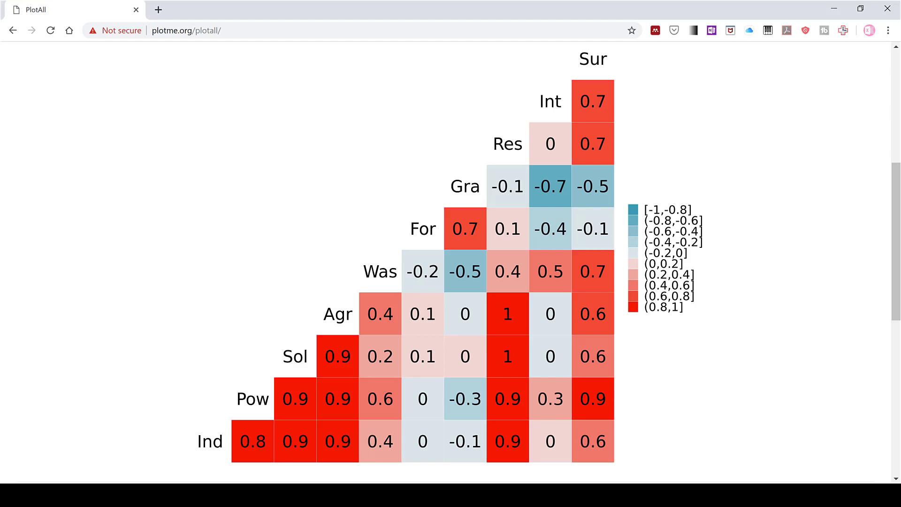
{"action": "key", "text": "alt+Tab"}
{"action": "right_click", "coordinate": [330, 184]}
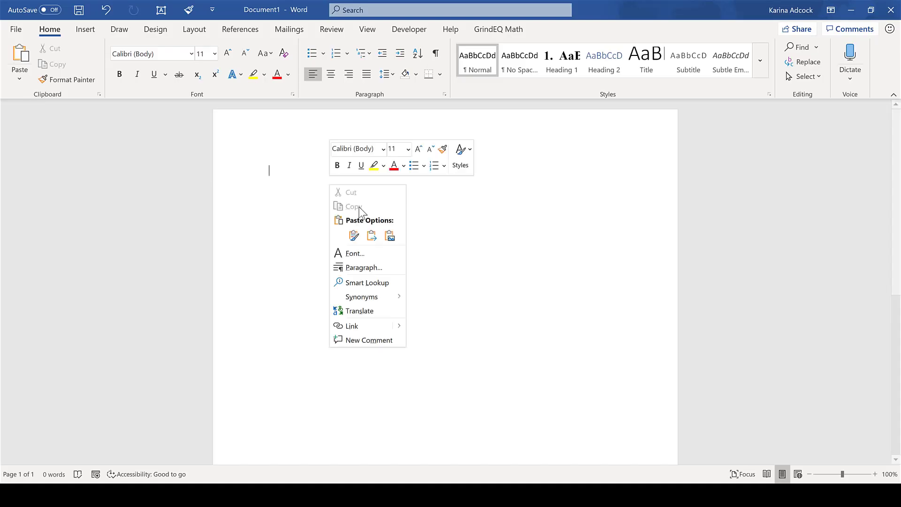
{"action": "left_click", "coordinate": [353, 236]}
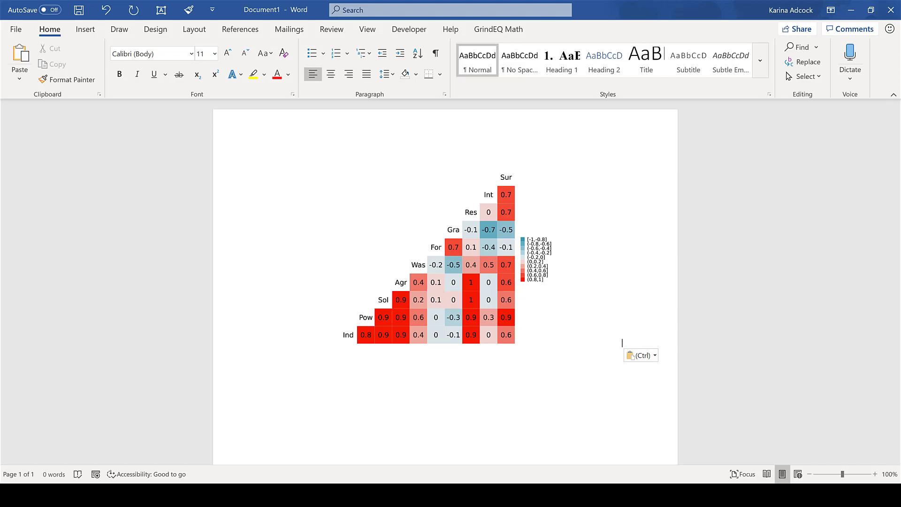
{"action": "key", "text": "alt+Tab"}
Save the heatmap image as download.png and open the downloaded file in Photos.
{"action": "right_click", "coordinate": [451, 237]}
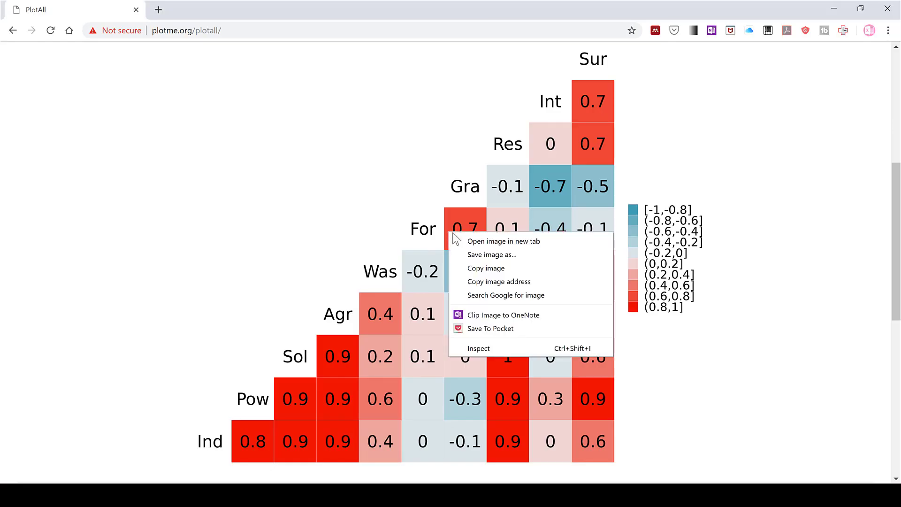
{"action": "left_click", "coordinate": [489, 254]}
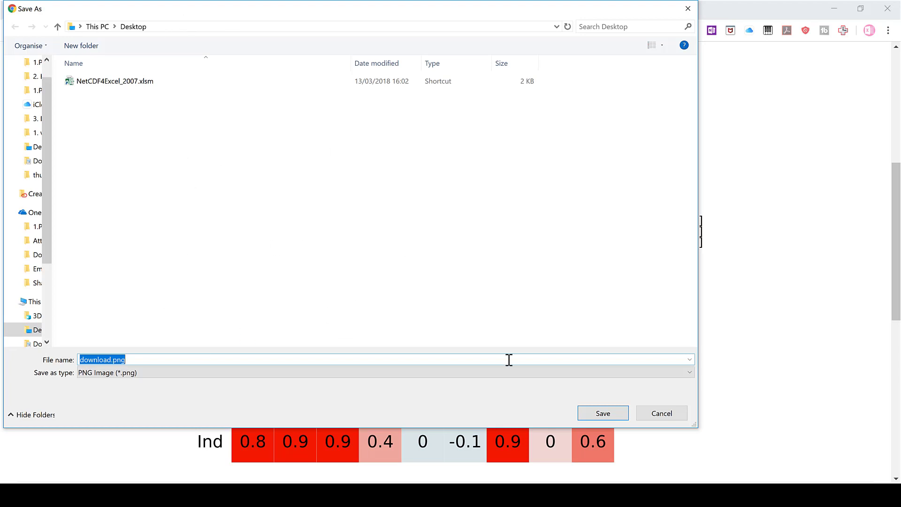
{"action": "left_click", "coordinate": [596, 413]}
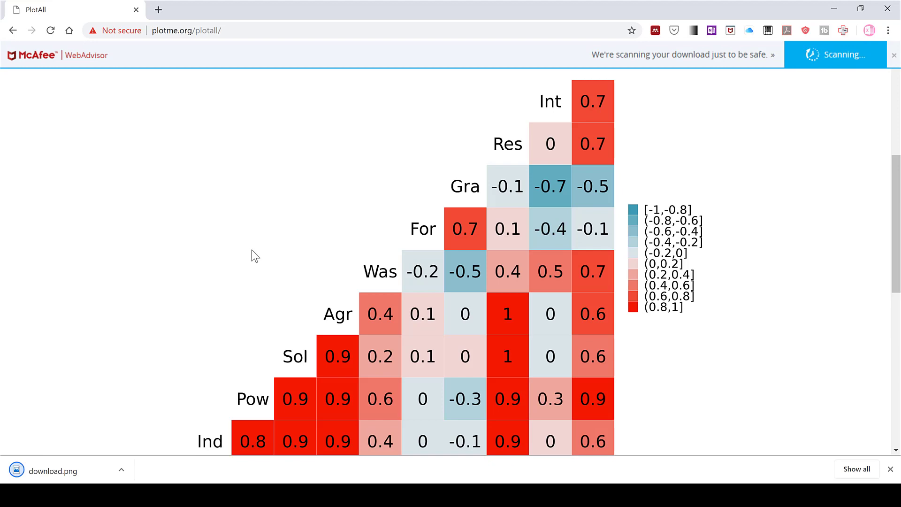
{"action": "left_click", "coordinate": [53, 471]}
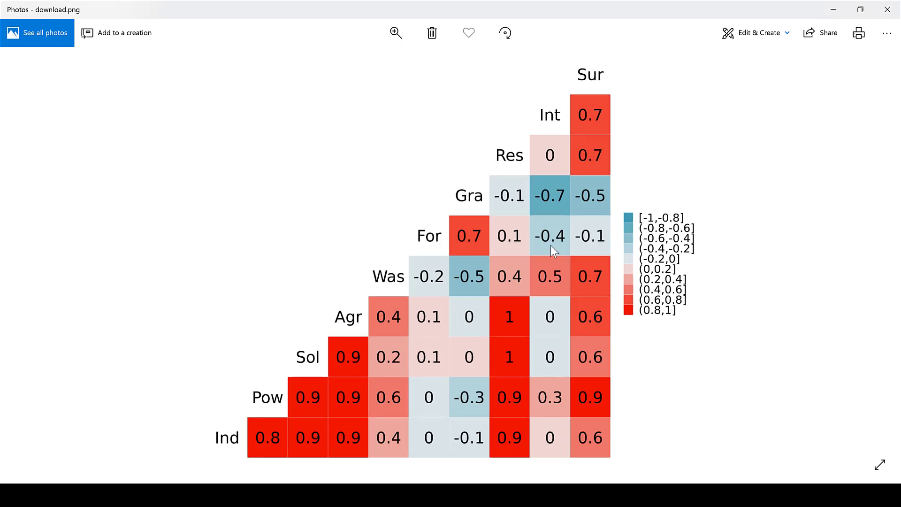
Close the Photos window showing download.png.
{"action": "left_click", "coordinate": [886, 10]}
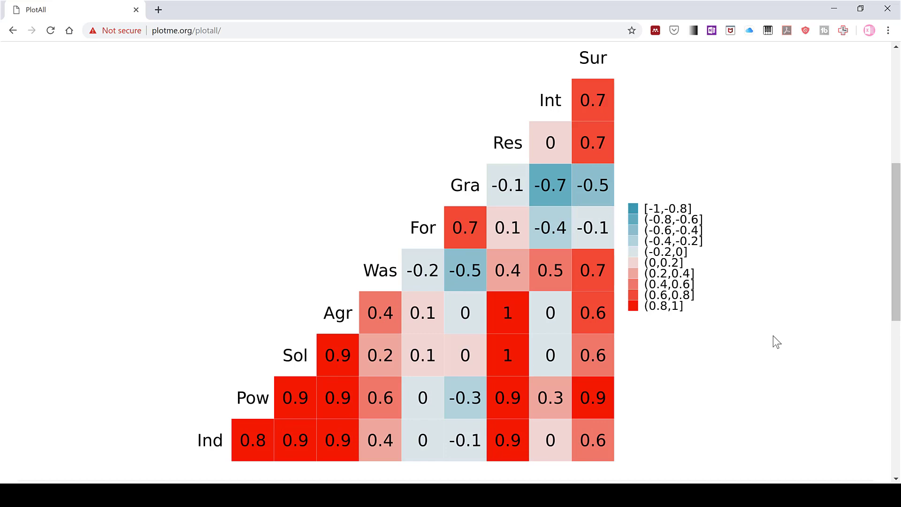
{"action": "scroll", "coordinate": [725, 278], "scroll_direction": "up", "scroll_amount": 7}
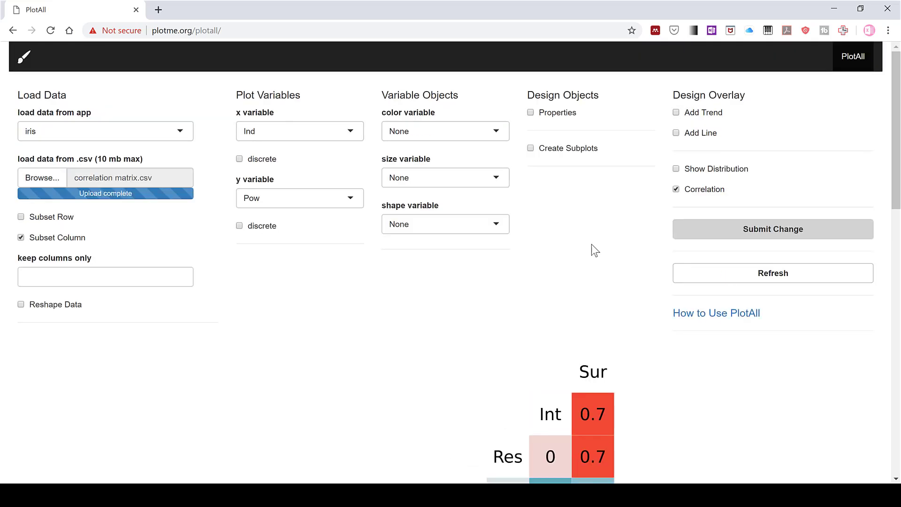
{"action": "scroll", "coordinate": [591, 249], "scroll_direction": "down", "scroll_amount": 3}
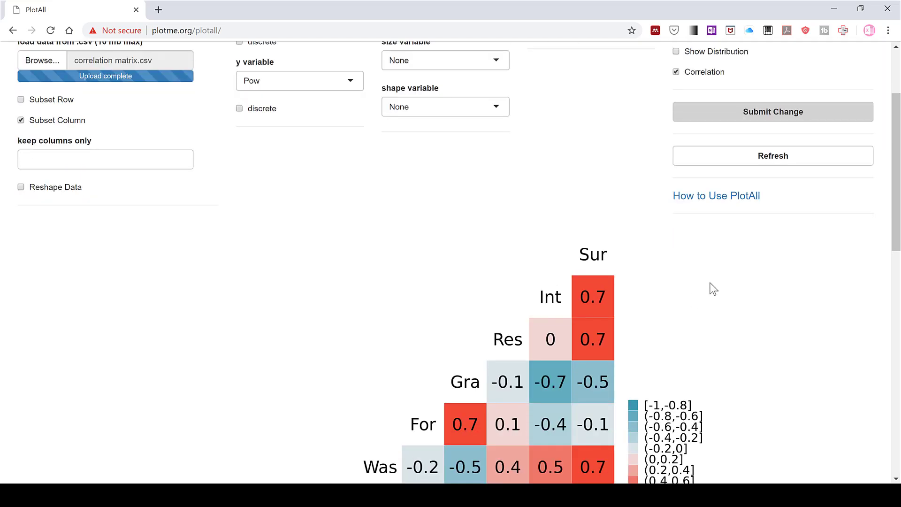
{"action": "scroll", "coordinate": [710, 288], "scroll_direction": "down", "scroll_amount": 4}
{"action": "scroll", "coordinate": [712, 288], "scroll_direction": "down", "scroll_amount": 1}
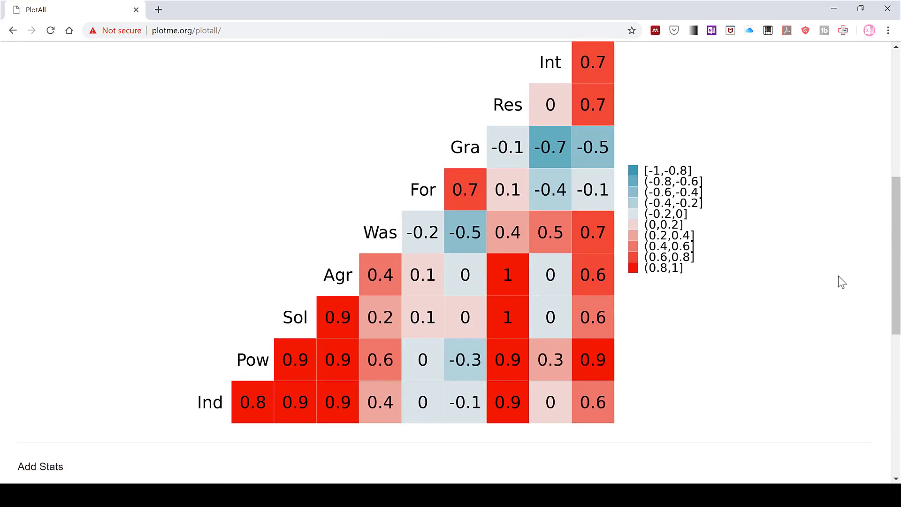
{"action": "left_click_drag", "start_coordinate": [895, 281], "coordinate": [830, 271]}
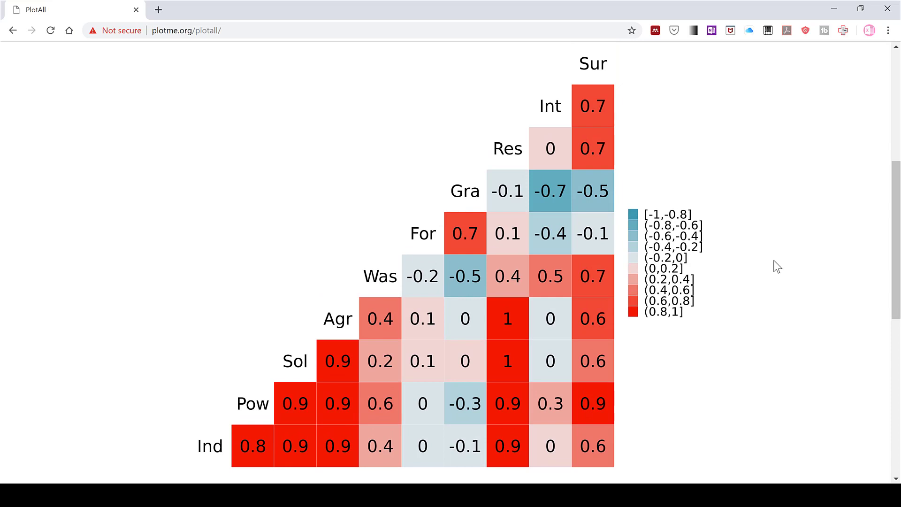